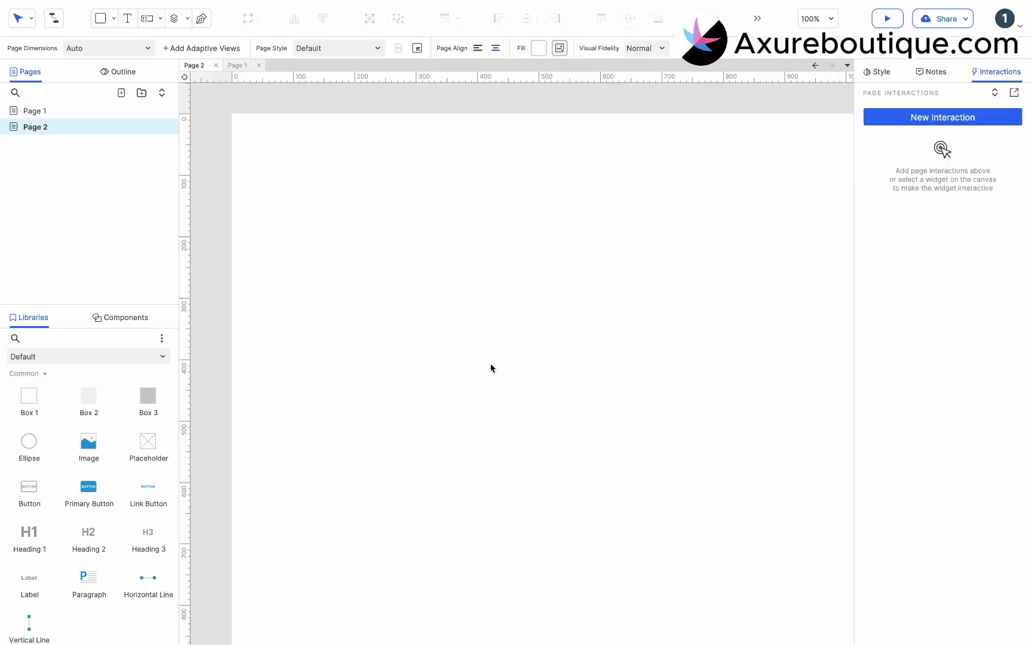
# Draw a 360-px horizontal baseline and a vertical value axis rising from its left end.
pyautogui.moveTo(148, 577); pyautogui.dragTo(369, 416)
pyautogui.moveTo(490, 413); pyautogui.dragTo(587, 413)
pyautogui.moveTo(515, 413); pyautogui.dragTo(457, 412)
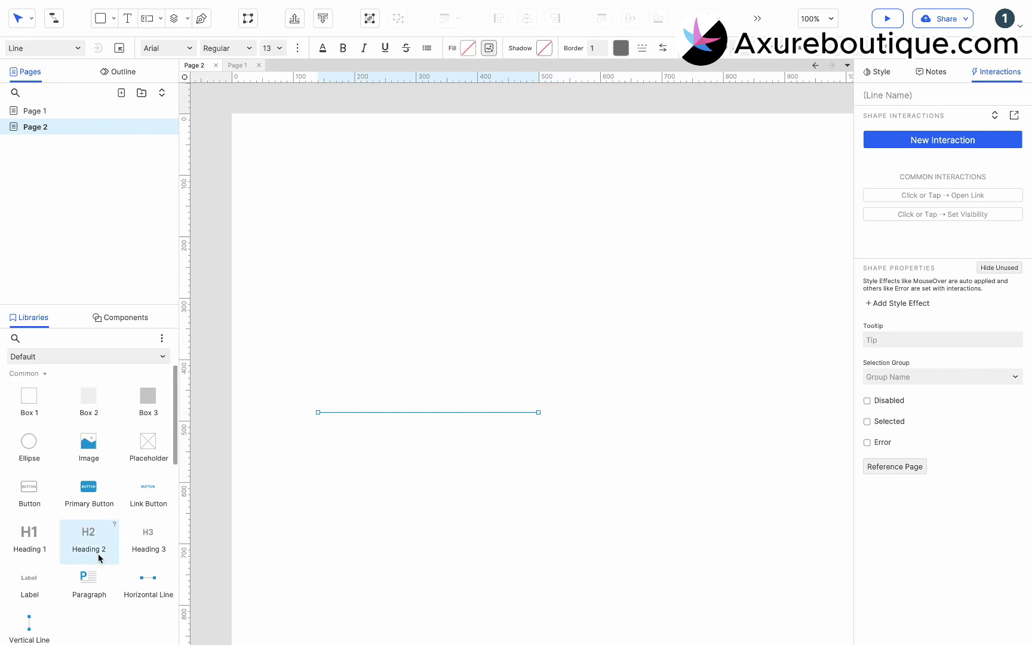
pyautogui.moveTo(32, 618); pyautogui.dragTo(319, 224)
pyautogui.click(362, 454)
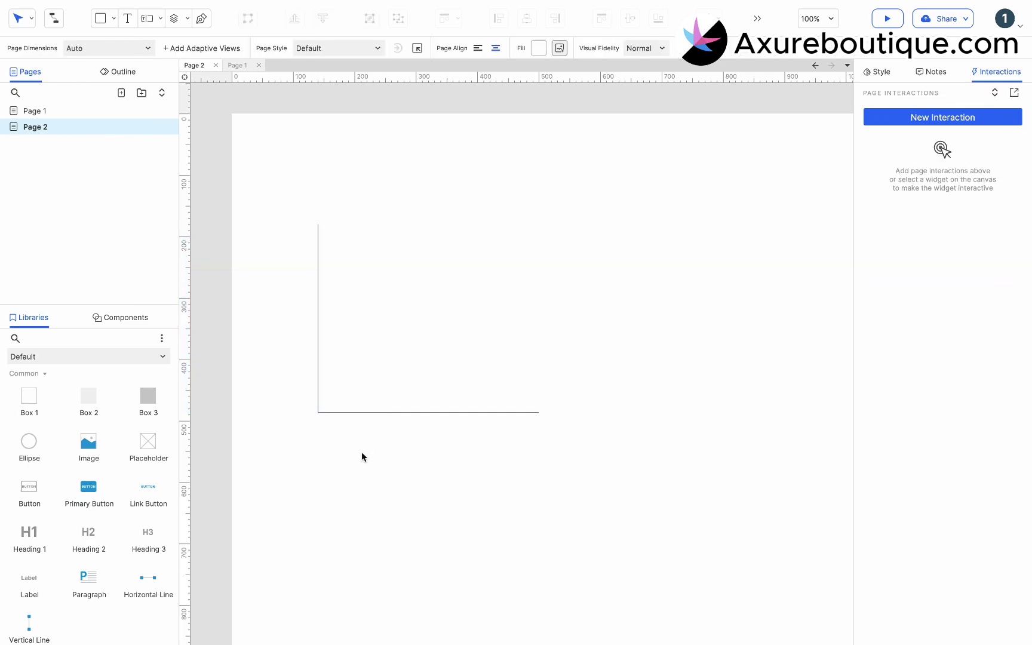
# Add a baseline-width horizontal gridline aligned to the axis with a light grey border.
pyautogui.moveTo(146, 577); pyautogui.dragTo(322, 393)
pyautogui.moveTo(444, 391); pyautogui.dragTo(539, 391)
pyautogui.moveTo(317, 392); pyautogui.dragTo(316, 393)
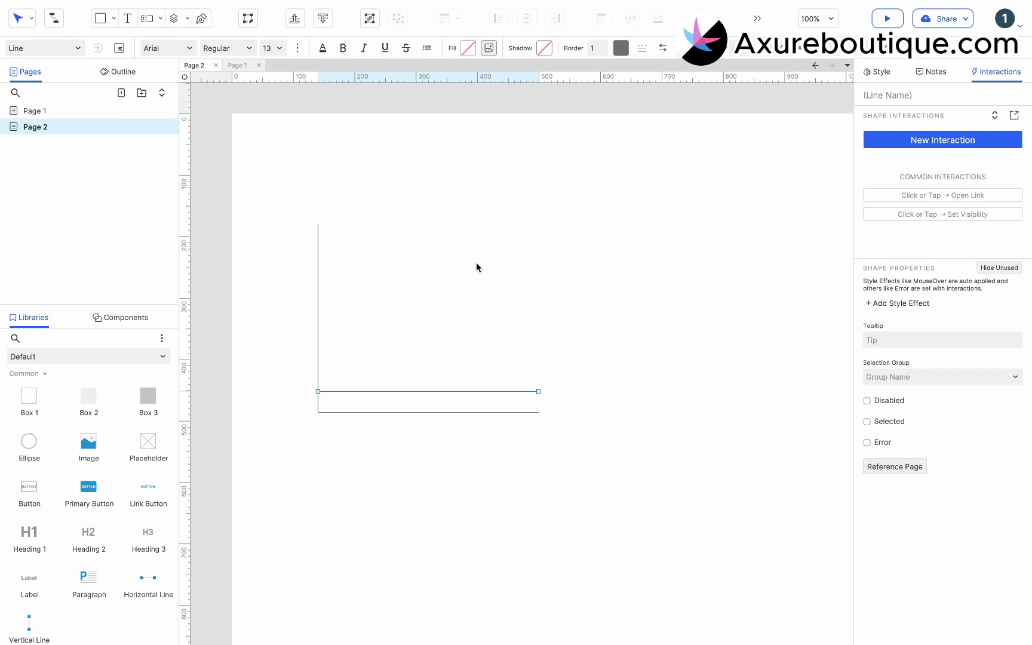
pyautogui.click(621, 49)
pyautogui.click(741, 125)
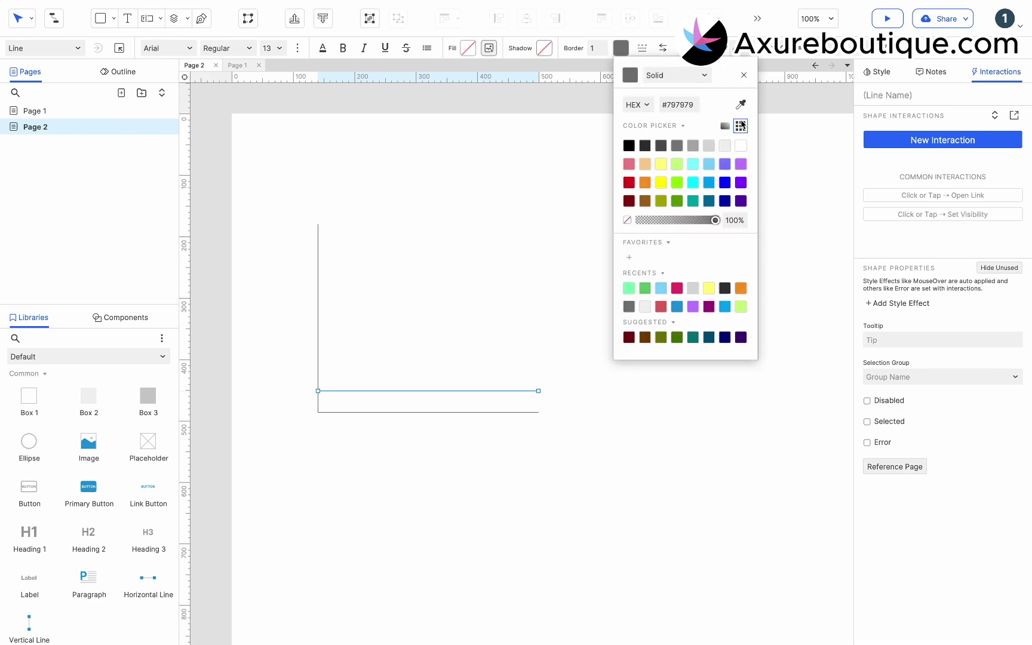
pyautogui.click(709, 146)
pyautogui.click(436, 366)
# Duplicate the grey gridline repeatedly with Ctrl+D to stack evenly spaced copies upward.
pyautogui.moveTo(436, 365); pyautogui.dragTo(351, 366)
pyautogui.hotkey('ctrl', 'd')
pyautogui.hotkey('ctrl', 'd')
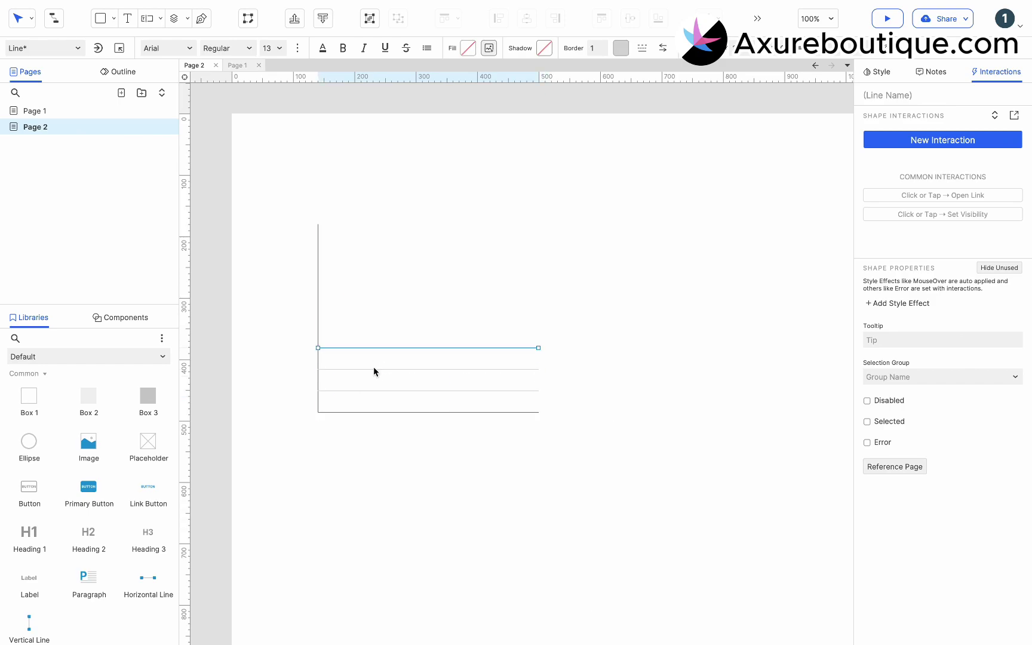
pyautogui.hotkey('ctrl', 'd')
pyautogui.hotkey('ctrl', 'd')
pyautogui.hotkey('ctrl', 'd')
pyautogui.hotkey('ctrl', 'd')
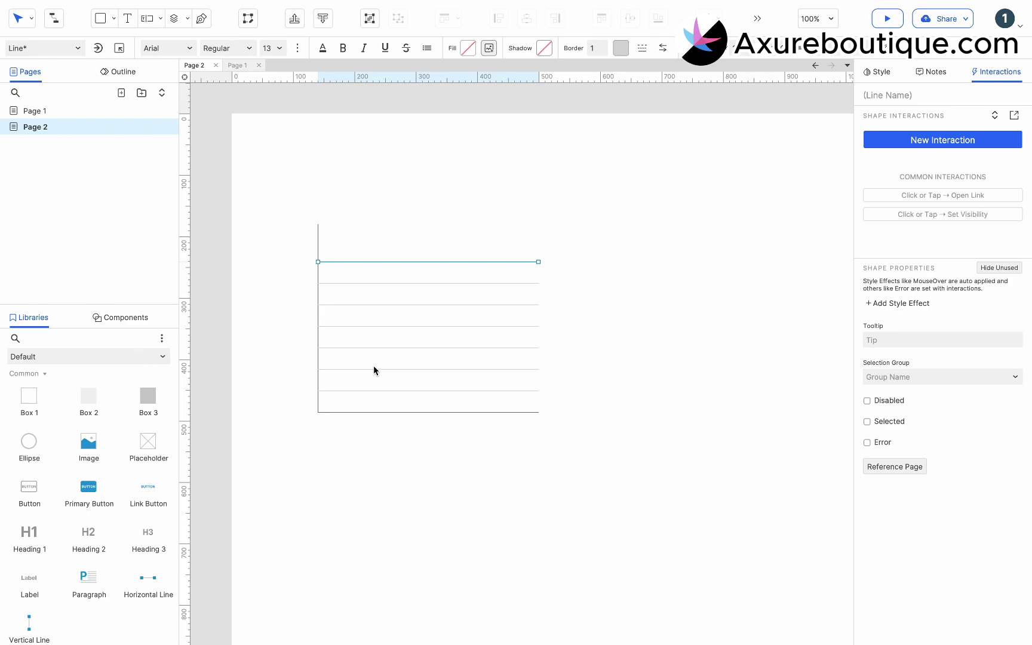
pyautogui.hotkey('ctrl', 'd')
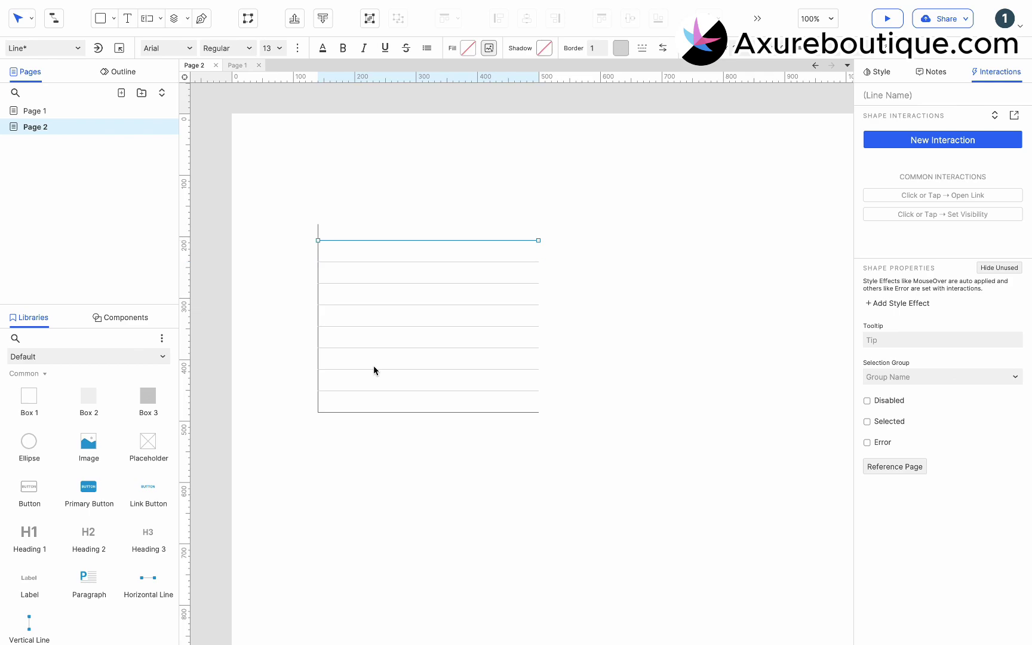
# Place a text label reading 0 beside the baseline.
pyautogui.click(616, 385)
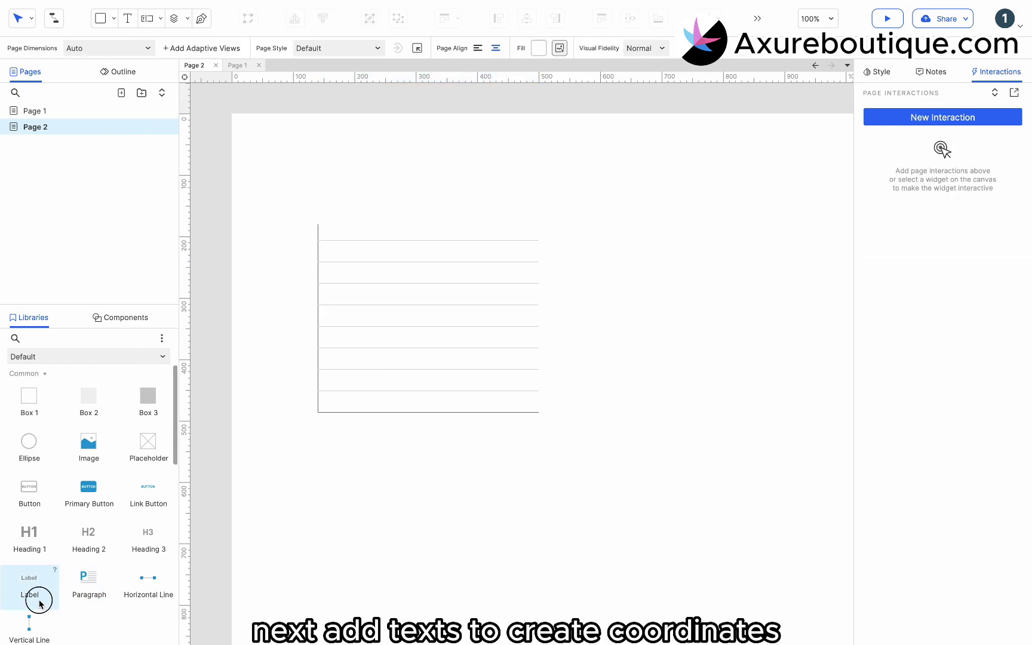
pyautogui.moveTo(41, 604); pyautogui.dragTo(303, 414)
pyautogui.click(895, 55)
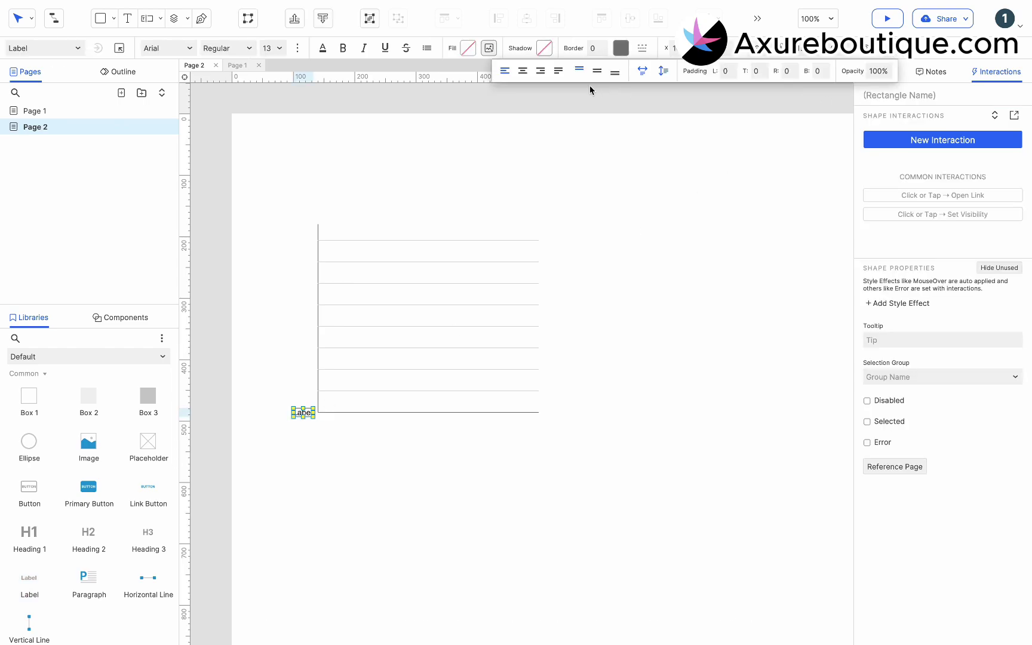
pyautogui.doubleClick(297, 414)
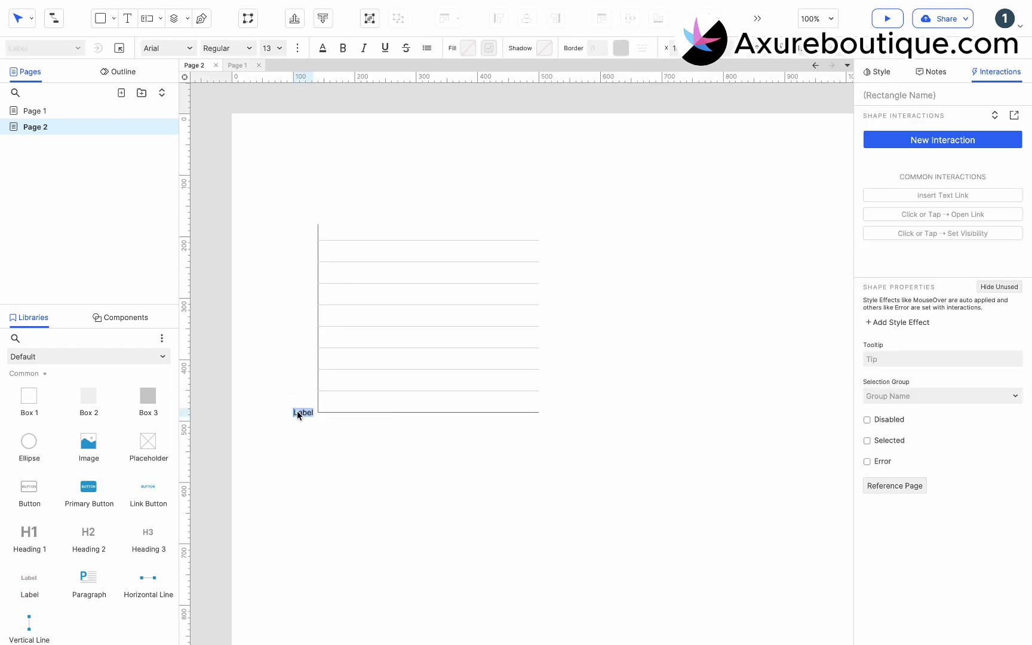
pyautogui.write('0')
pyautogui.click(314, 419)
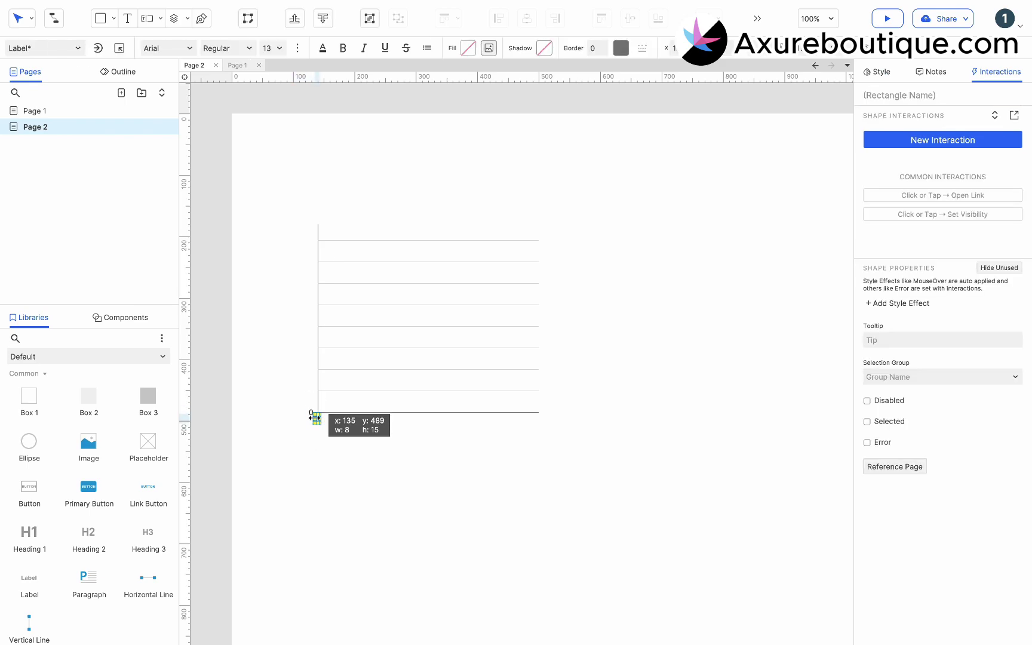
# Copy the 0 label up the axis and change the copies to 100 and 200.
pyautogui.scroll(3, 315, 418)
pyautogui.moveTo(307, 415)
pyautogui.mouseDown()
pyautogui.moveTo(292, 332)
pyautogui.moveTo(311, 416)
pyautogui.mouseUp()
pyautogui.write('100')
pyautogui.click(295, 325)
pyautogui.doubleClick(296, 337)
pyautogui.write('200')
# Copy the 0–200 labels three rows higher and relabel them 300, 400 and 500.
pyautogui.moveTo(297, 336); pyautogui.dragTo(295, 228)
pyautogui.doubleClick(305, 301)
pyautogui.write('3')
pyautogui.doubleClick(292, 266)
pyautogui.write('400')
pyautogui.doubleClick(292, 229)
pyautogui.write('500')
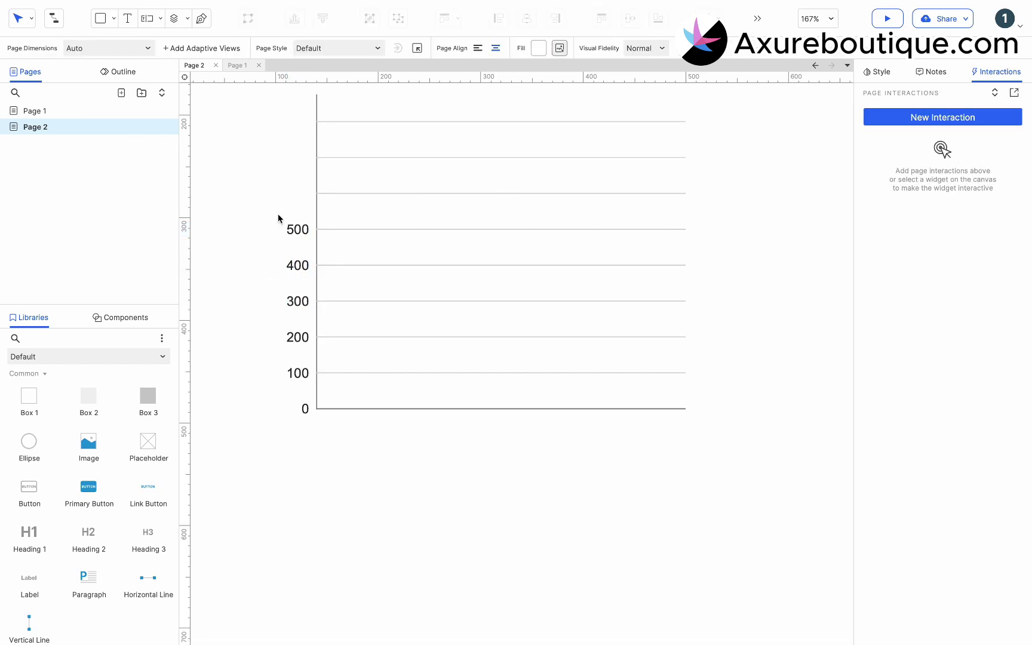
# Copy the 300–500 labels to the top rows and relabel them 600, 700 and 800.
pyautogui.moveTo(279, 209); pyautogui.dragTo(320, 310)
pyautogui.moveTo(297, 233); pyautogui.dragTo(298, 141)
pyautogui.doubleClick(295, 214)
pyautogui.write('600')
pyautogui.click(293, 179)
pyautogui.doubleClick(293, 180)
pyautogui.write('700')
pyautogui.doubleClick(293, 141)
pyautogui.click(341, 545)
# Add Jan and Feb month labels below the baseline, starting at the chart's left.
pyautogui.moveTo(300, 399); pyautogui.dragTo(349, 445)
pyautogui.doubleClick(350, 445)
pyautogui.write('Jan')
pyautogui.click(350, 451)
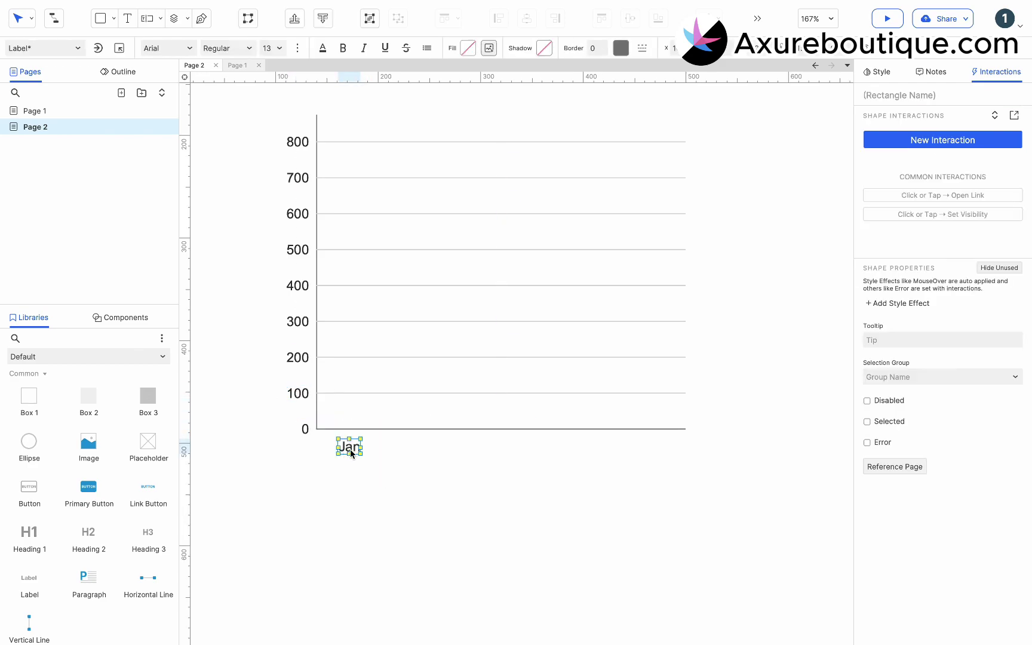
pyautogui.moveTo(354, 452); pyautogui.dragTo(403, 452)
pyautogui.doubleClick(402, 450)
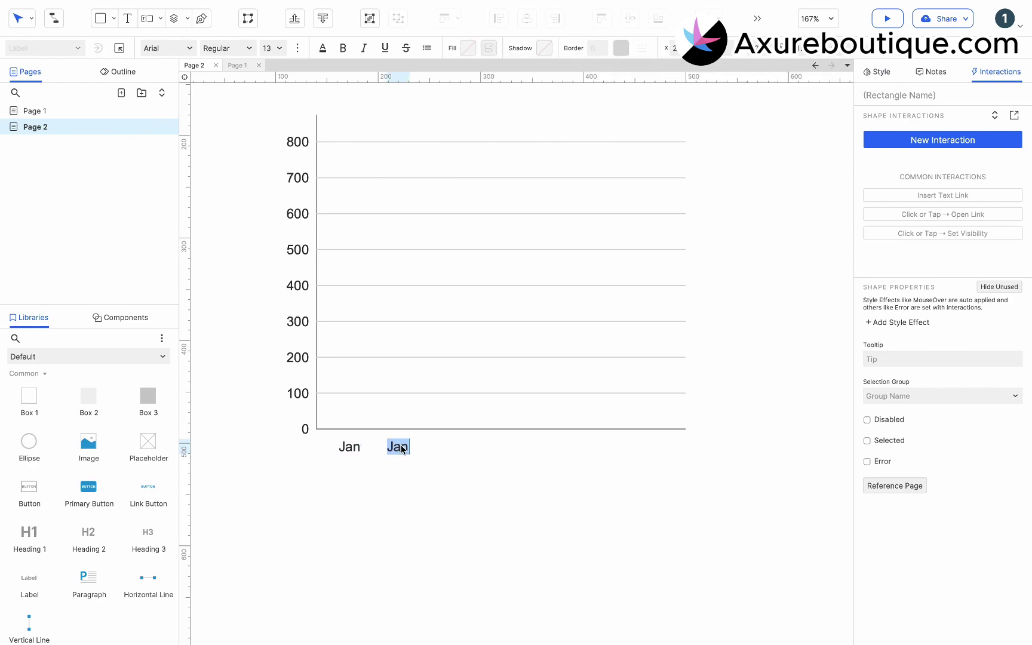
pyautogui.write('Feb')
pyautogui.click(442, 456)
# Copy the month labels rightward and rename them Mar, Apr and May.
pyautogui.moveTo(404, 454); pyautogui.dragTo(650, 445)
pyautogui.doubleClick(450, 448)
pyautogui.write('Mar')
pyautogui.doubleClick(493, 446)
pyautogui.write('Apr')
pyautogui.click(537, 479)
pyautogui.doubleClick(546, 447)
pyautogui.write('May')
pyautogui.press('Escape')
# Rename the last two copies Jun and July to finish the month axis.
pyautogui.doubleClick(600, 447)
pyautogui.write('Jun')
pyautogui.click(608, 468)
pyautogui.doubleClick(649, 447)
pyautogui.write('July')
pyautogui.click(611, 547)
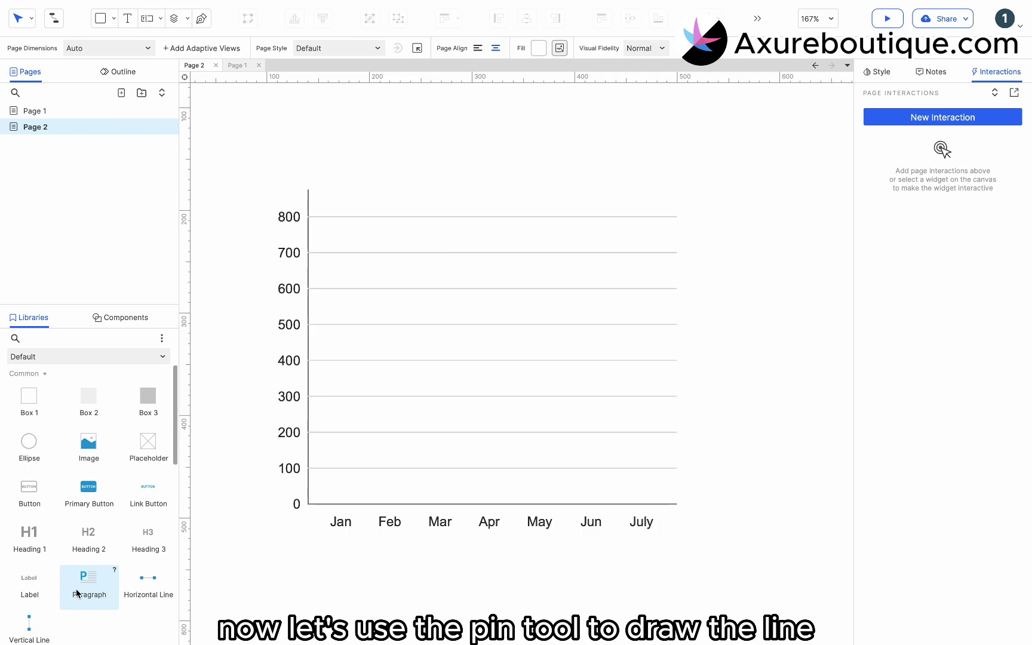
# Draw a pink line segment from the Jan value to the Feb point.
pyautogui.click(201, 18)
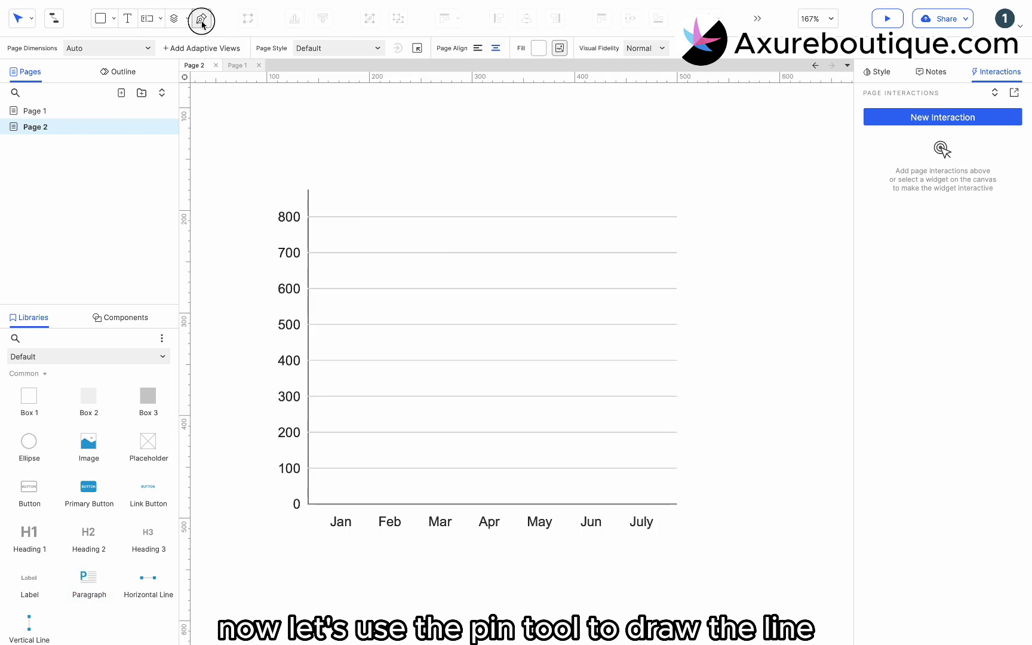
pyautogui.click(342, 483)
pyautogui.doubleClick(388, 448)
pyautogui.click(621, 47)
pyautogui.click(693, 288)
pyautogui.click(450, 376)
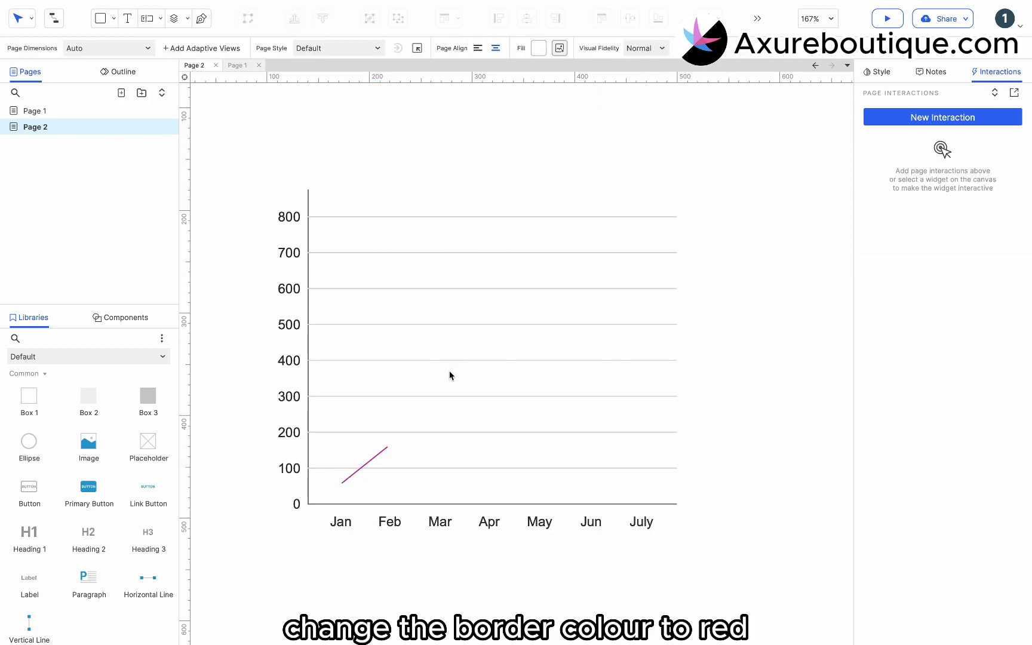
# Draw a path from Feb through Mar, Apr (~340), May (~690) and Jun (~520) to July.
pyautogui.click(202, 18)
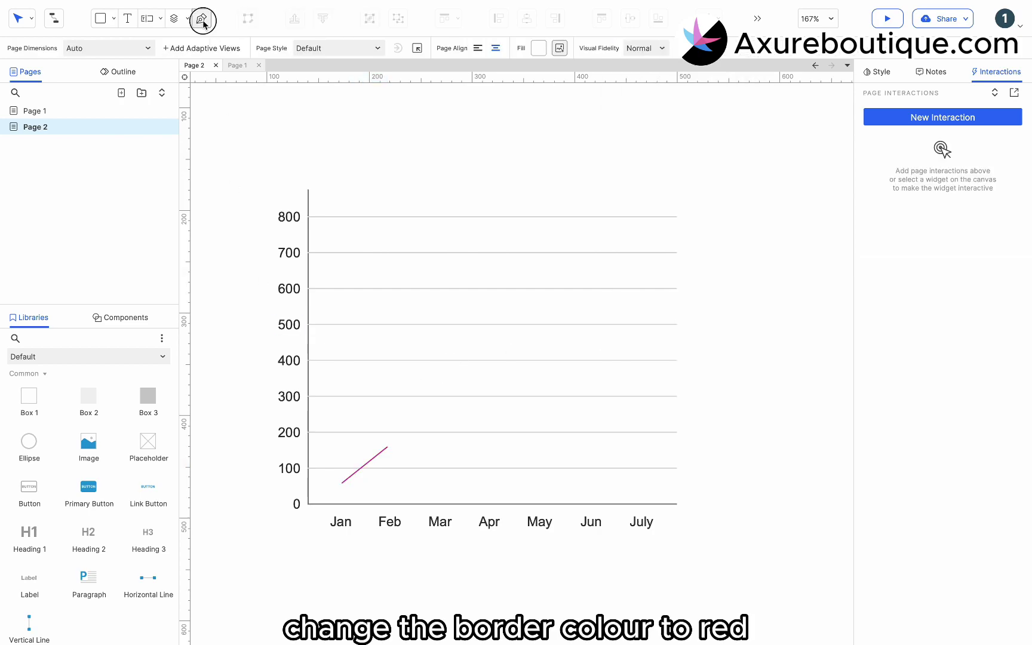
pyautogui.click(388, 446)
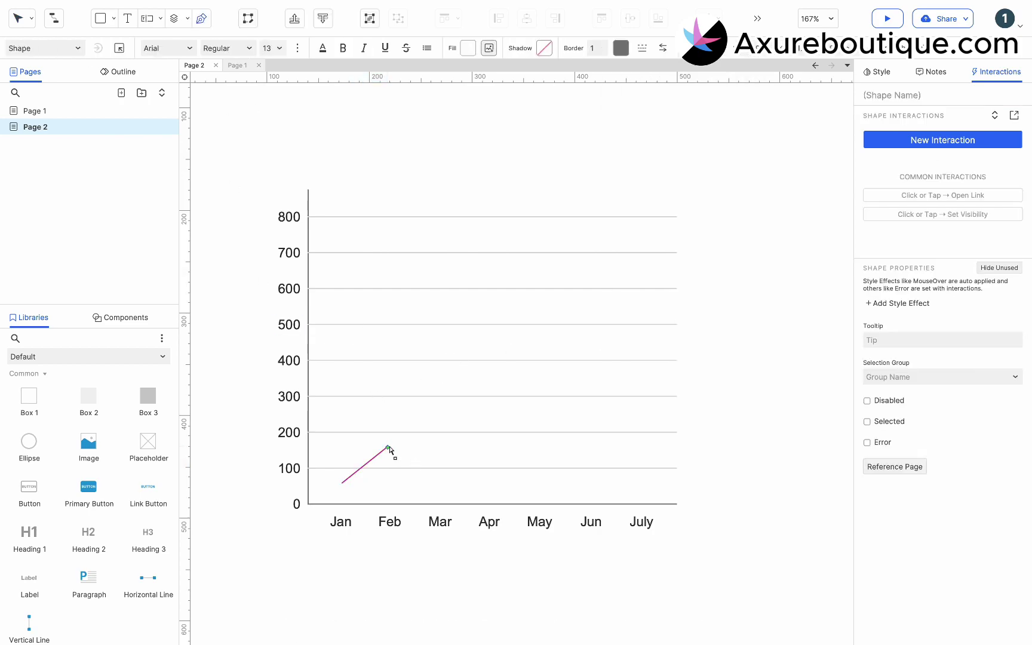
pyautogui.click(439, 446)
pyautogui.click(486, 383)
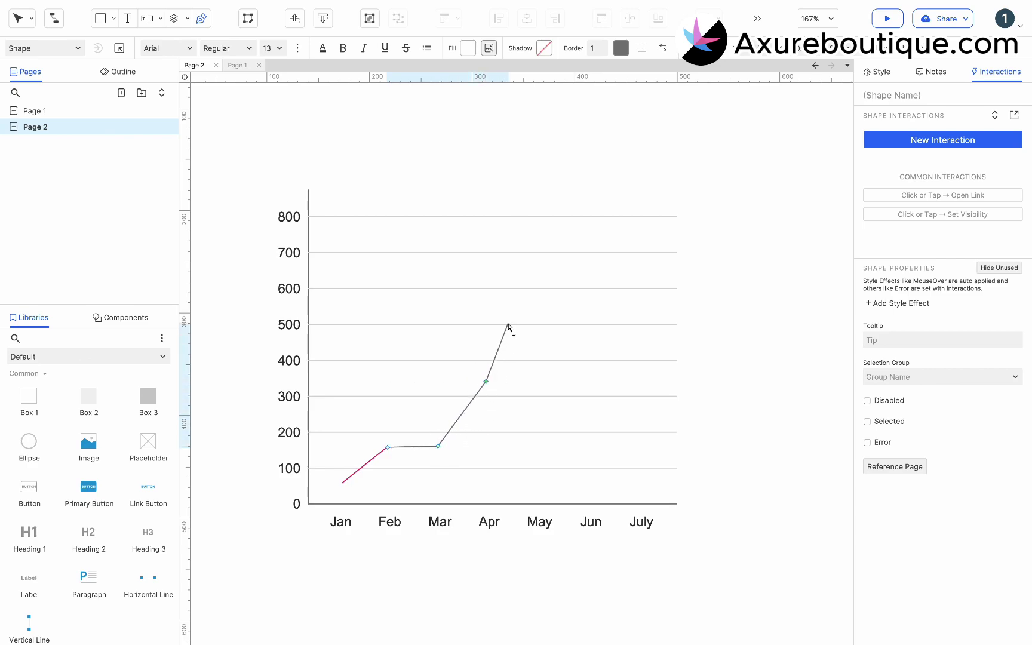
pyautogui.click(543, 255)
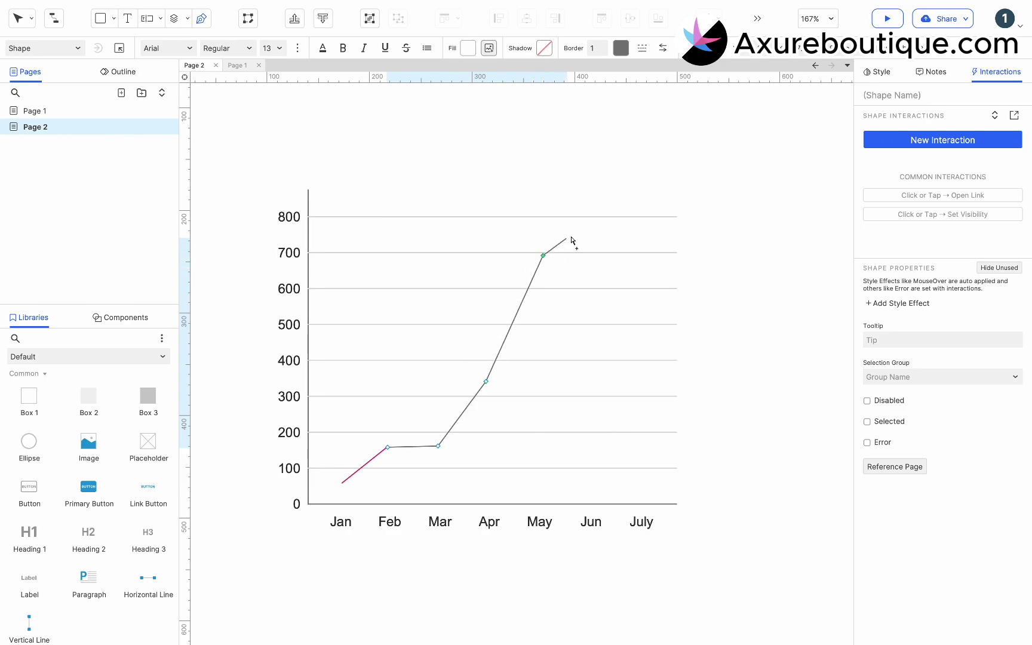
pyautogui.click(582, 316)
pyautogui.doubleClick(638, 259)
# Make both line pieces 2 px thick and pink.
pyautogui.keyDown('shift'); pyautogui.click(376, 463); pyautogui.keyUp('shift')
pyautogui.click(605, 45)
pyautogui.click(625, 52)
pyautogui.click(629, 289)
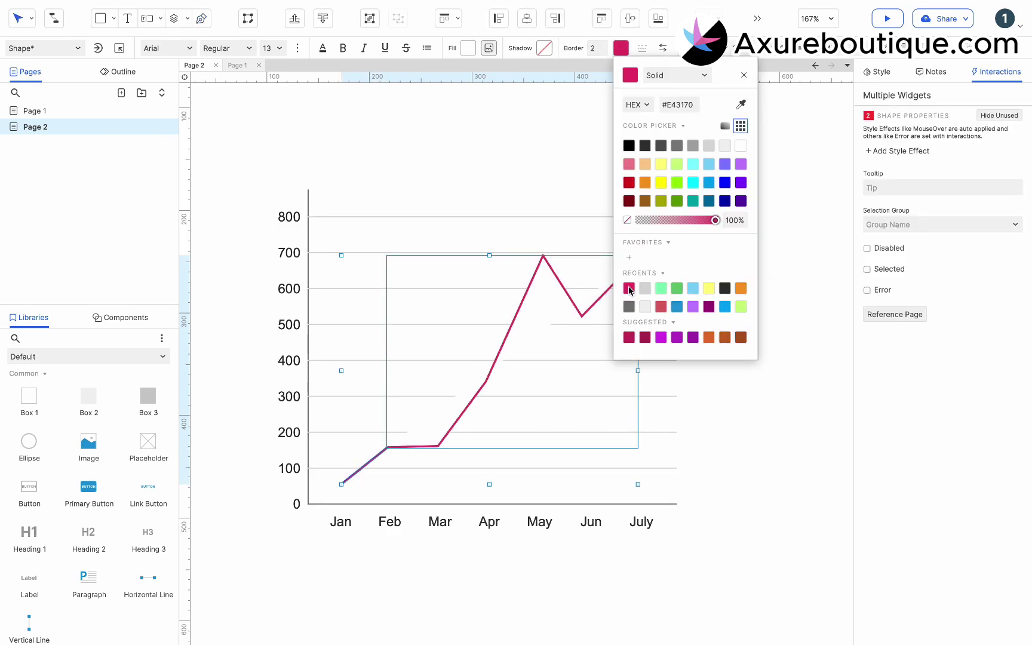
pyautogui.click(829, 279)
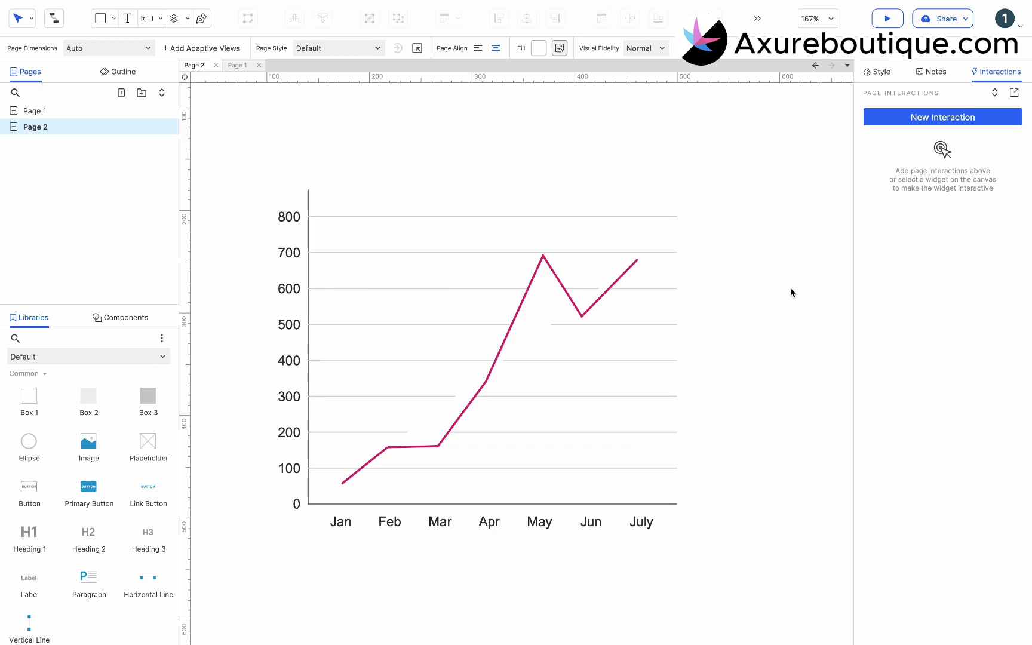
# Remove the Feb–July polyline's fill, then select it together with the Jan–Feb segment.
pyautogui.click(449, 431)
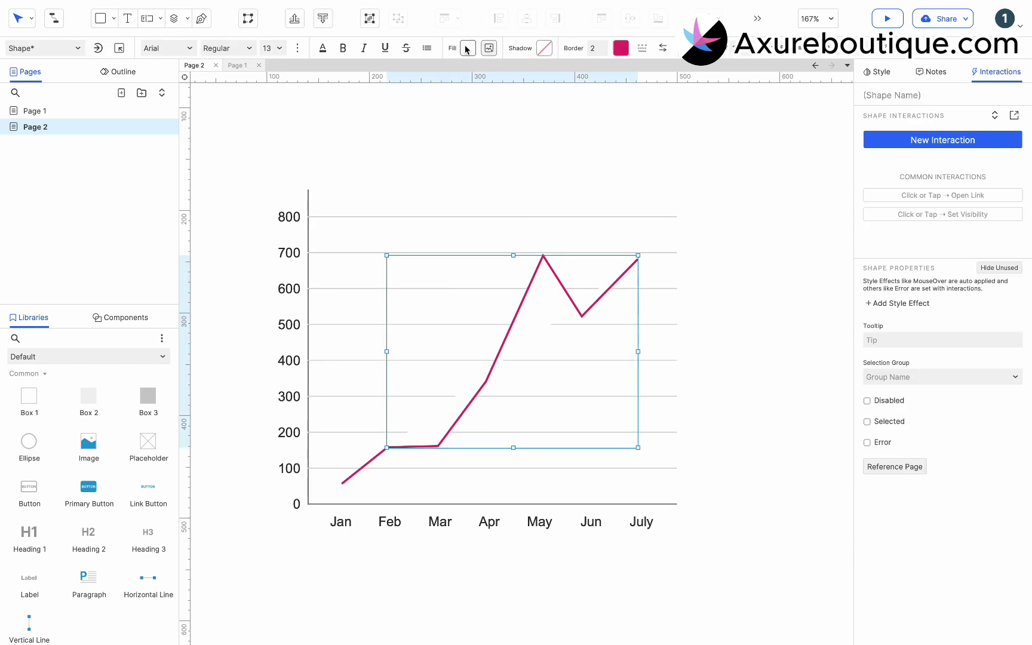
pyautogui.click(467, 50)
pyautogui.click(379, 269)
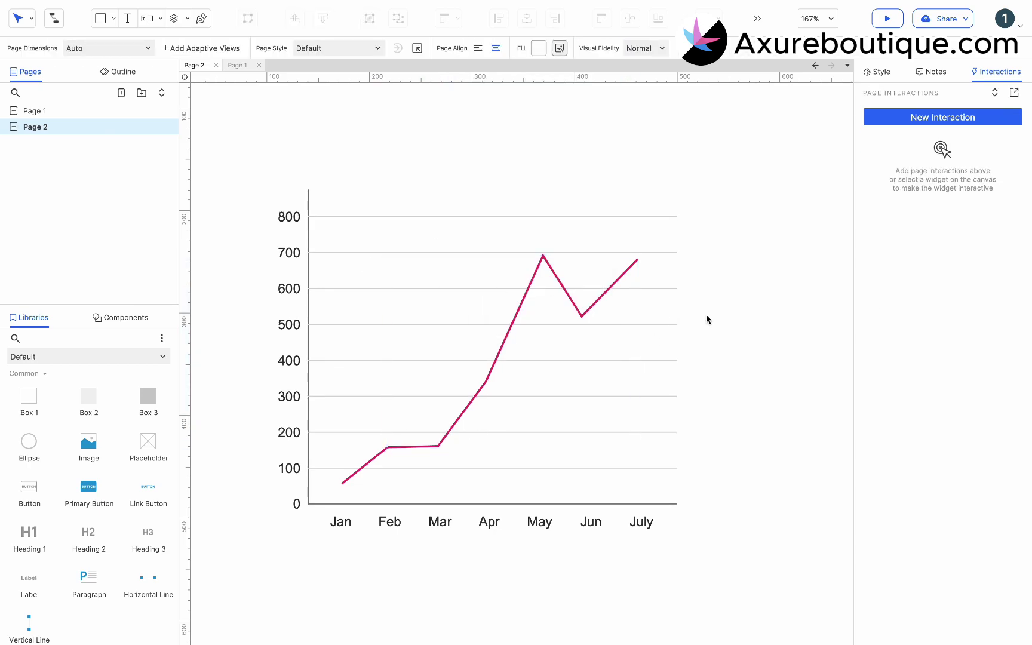
pyautogui.click(559, 284)
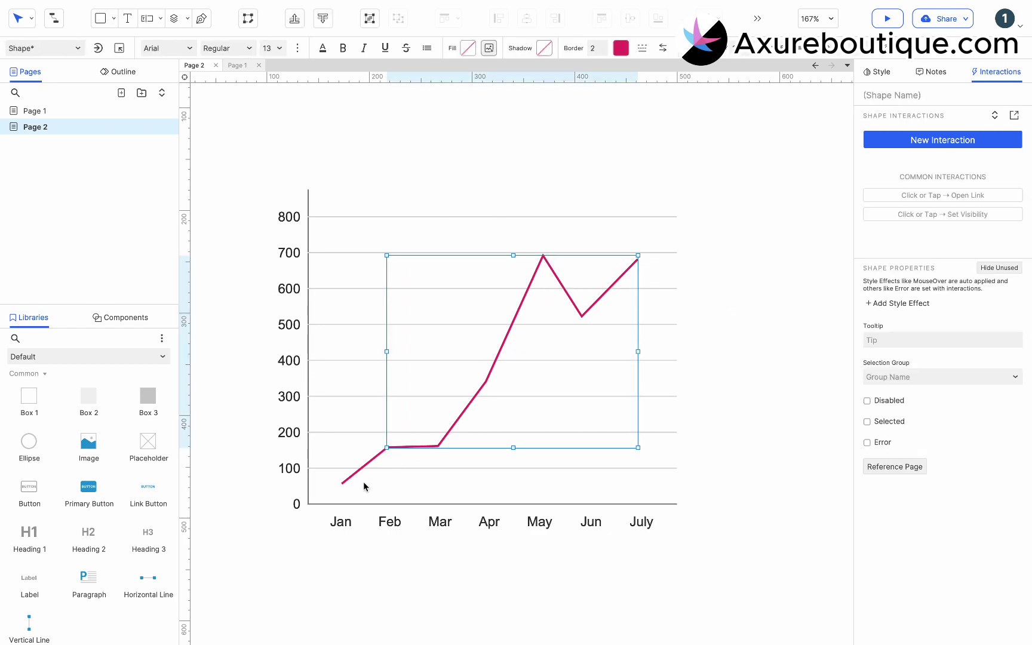
pyautogui.keyDown('shift'); pyautogui.click(369, 466); pyautogui.keyUp('shift')
# Group the two pink line pieces and name the group Line.
pyautogui.hotkey('ctrl', 'g')
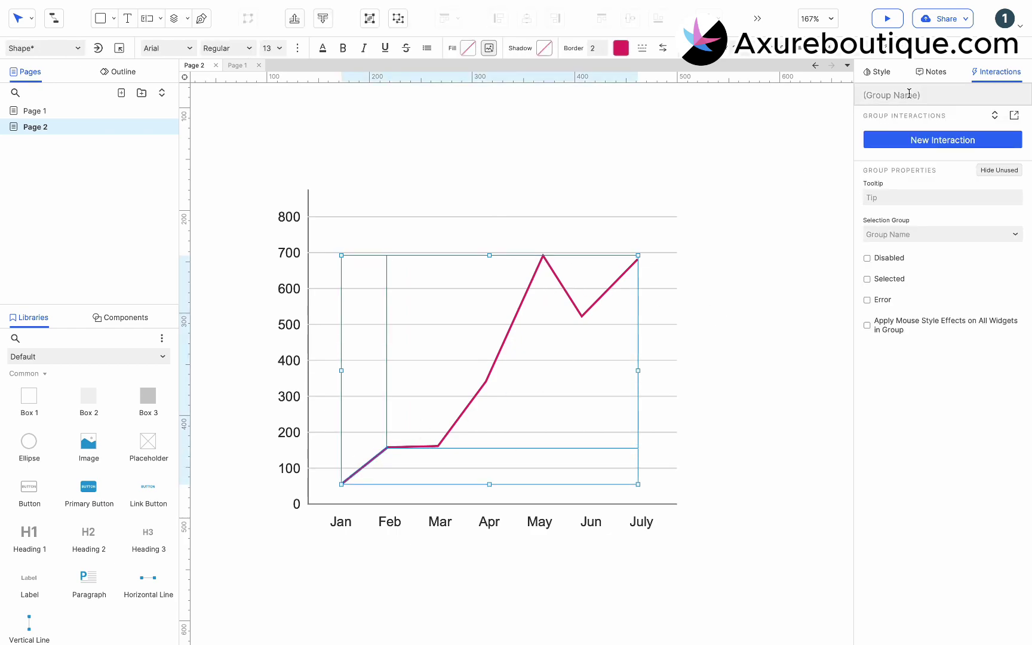
pyautogui.click(908, 95)
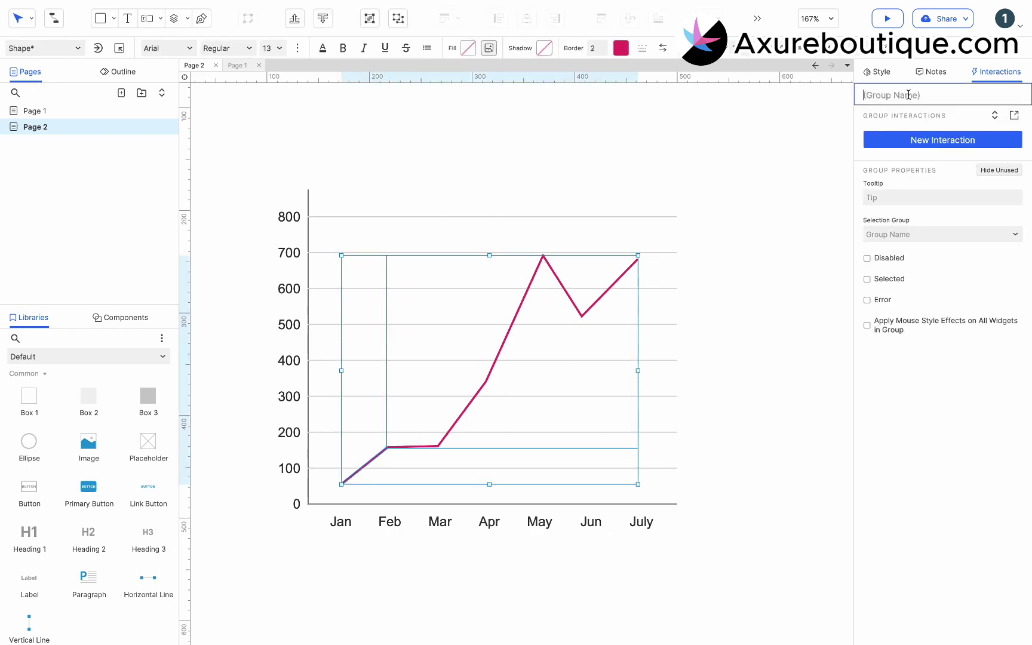
pyautogui.click(793, 288)
# Group the eight gridlines as Guides and paste a duplicate of the group.
pyautogui.moveTo(702, 205); pyautogui.dragTo(656, 487)
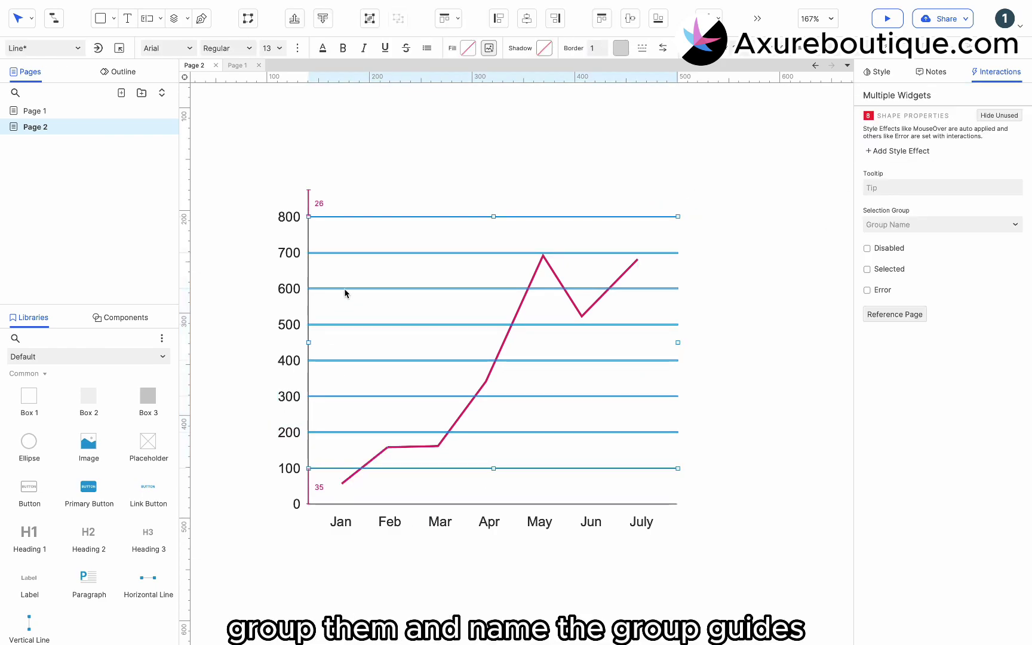
pyautogui.hotkey('ctrl', 'g')
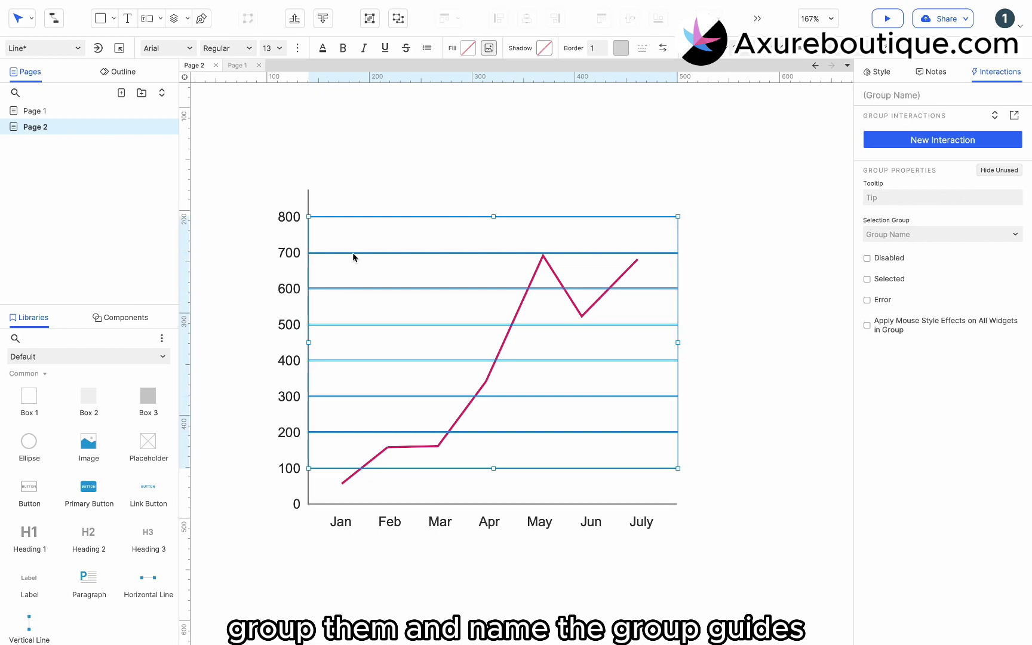
pyautogui.click(895, 96)
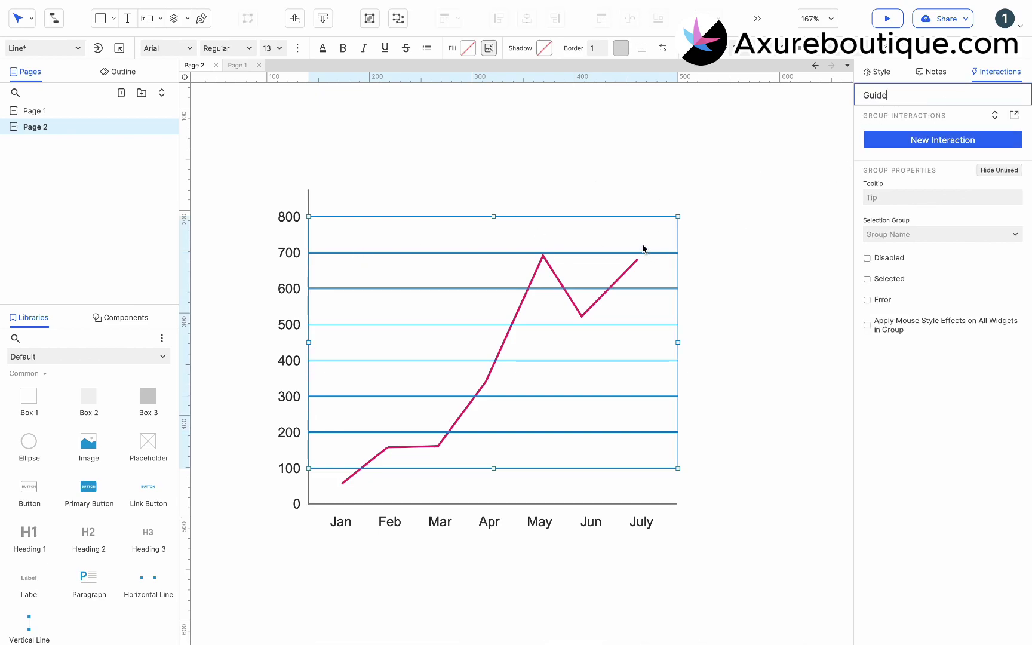
pyautogui.write('Guides')
pyautogui.press('Return')
pyautogui.hotkey('ctrl', 'c')
pyautogui.hotkey('ctrl', 'v')
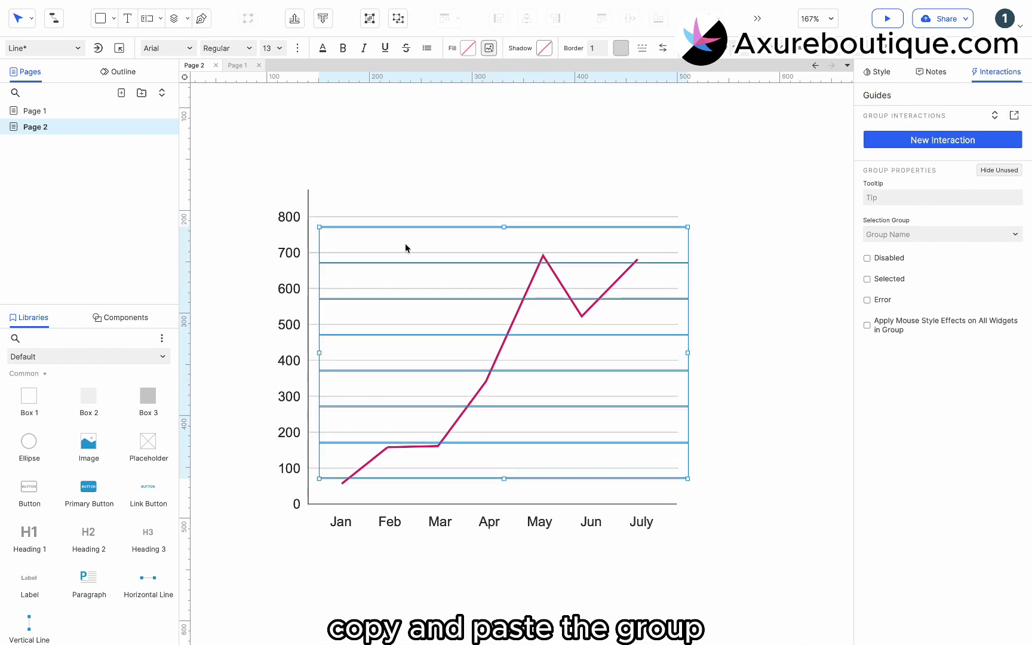
# Convert the duplicate gridlines over the originals into a dynamic panel extended to the 0 axis, named Scrim.
pyautogui.moveTo(370, 232); pyautogui.dragTo(360, 220)
pyautogui.rightClick(360, 220)
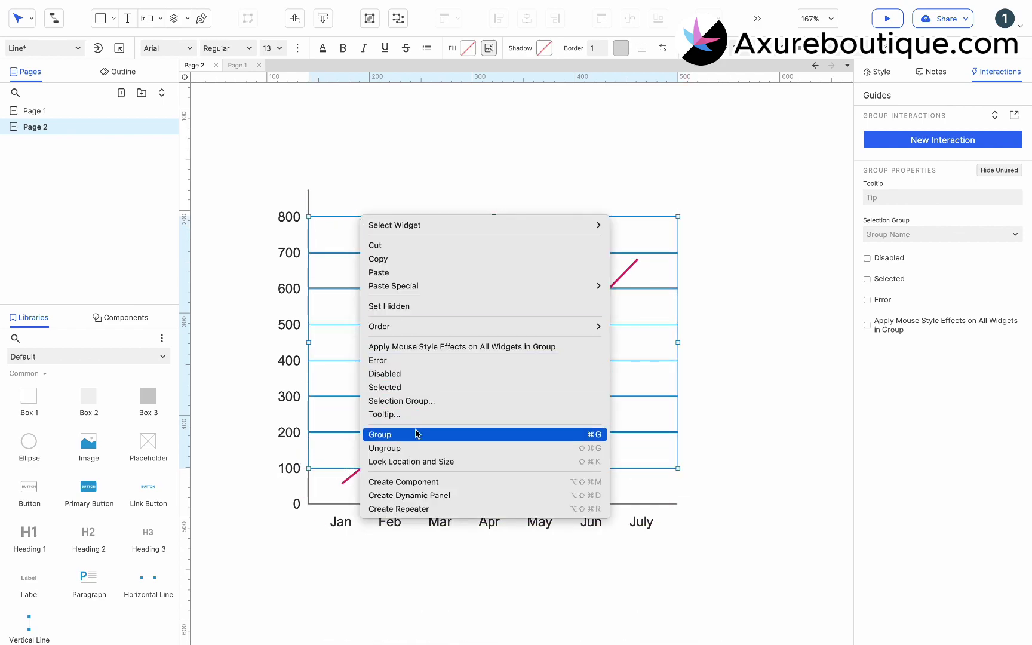
pyautogui.click(416, 495)
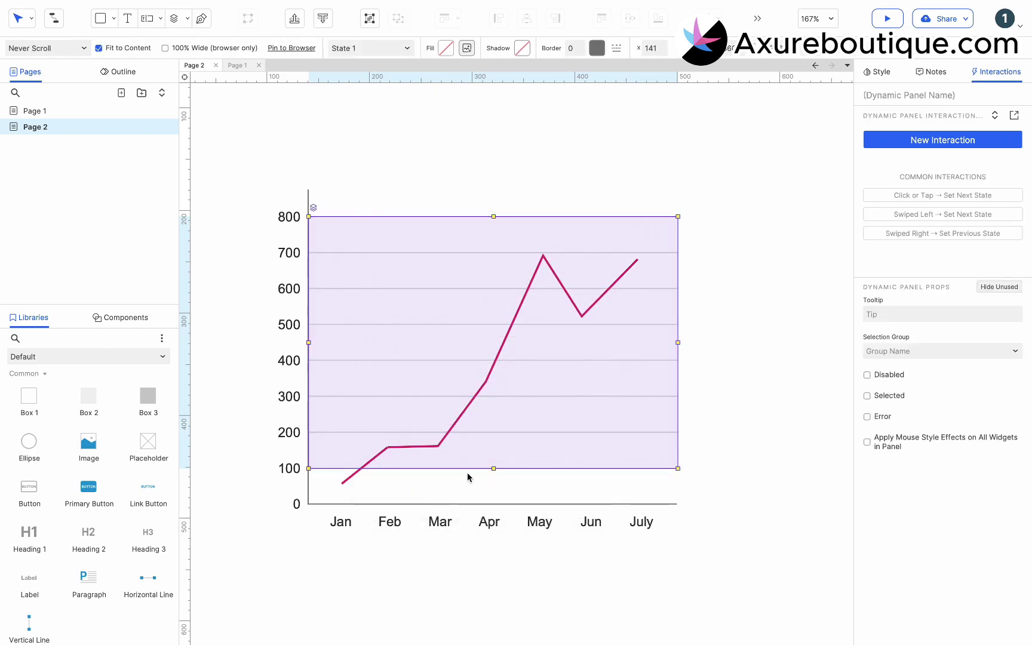
pyautogui.moveTo(494, 468); pyautogui.dragTo(493, 505)
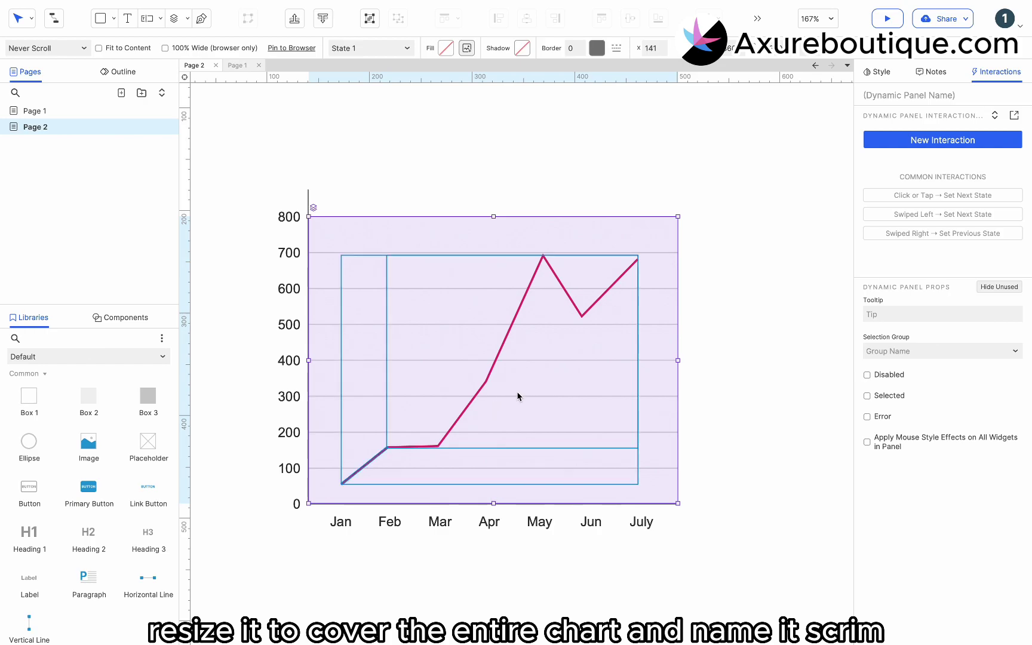
pyautogui.click(887, 95)
pyautogui.write('Scrim')
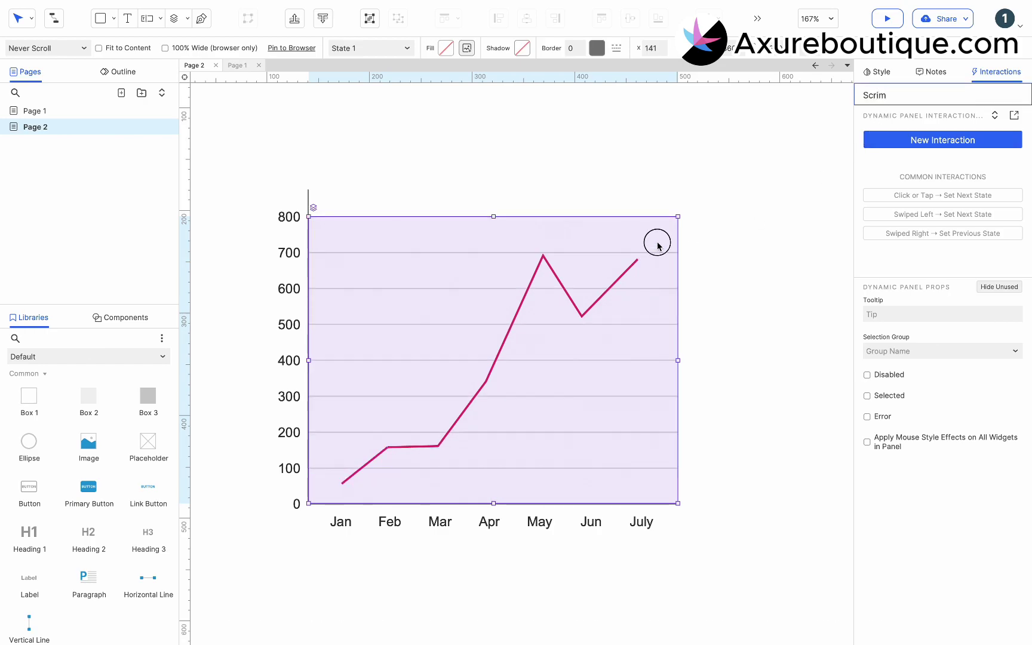
# Fill Scrim's State 1 with solid white #FFFFFF and bring the panel to the front.
pyautogui.doubleClick(659, 245)
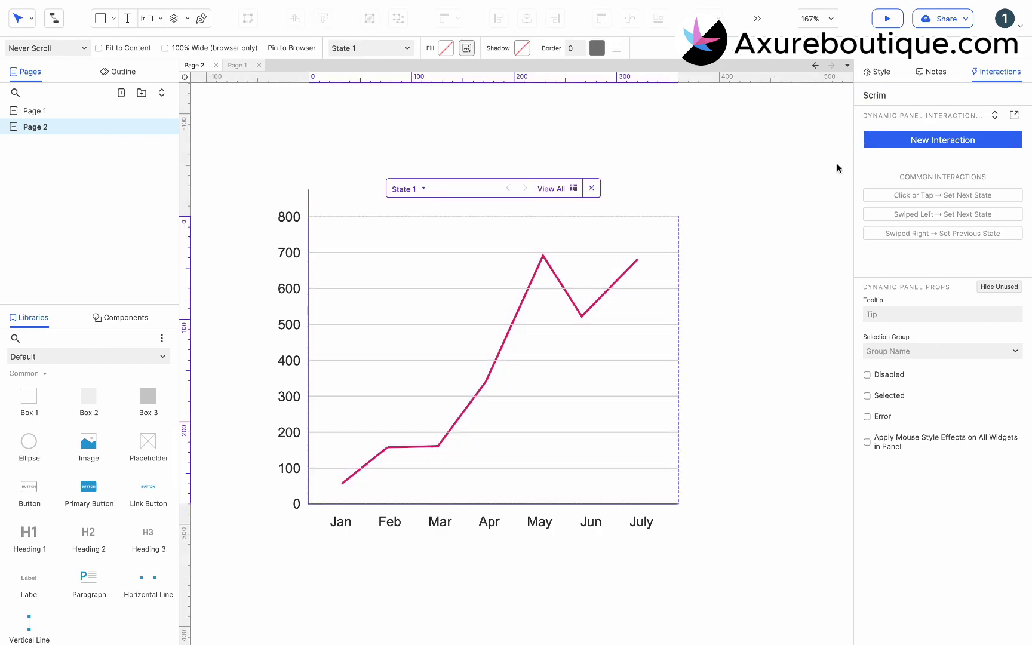
pyautogui.click(877, 72)
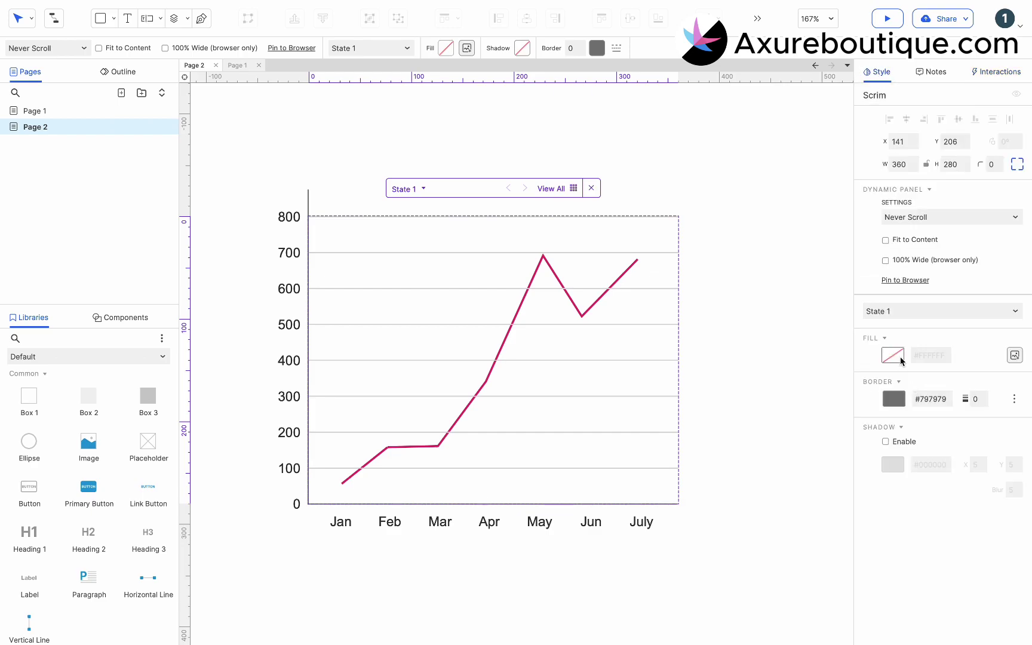
pyautogui.click(895, 357)
pyautogui.click(1009, 424)
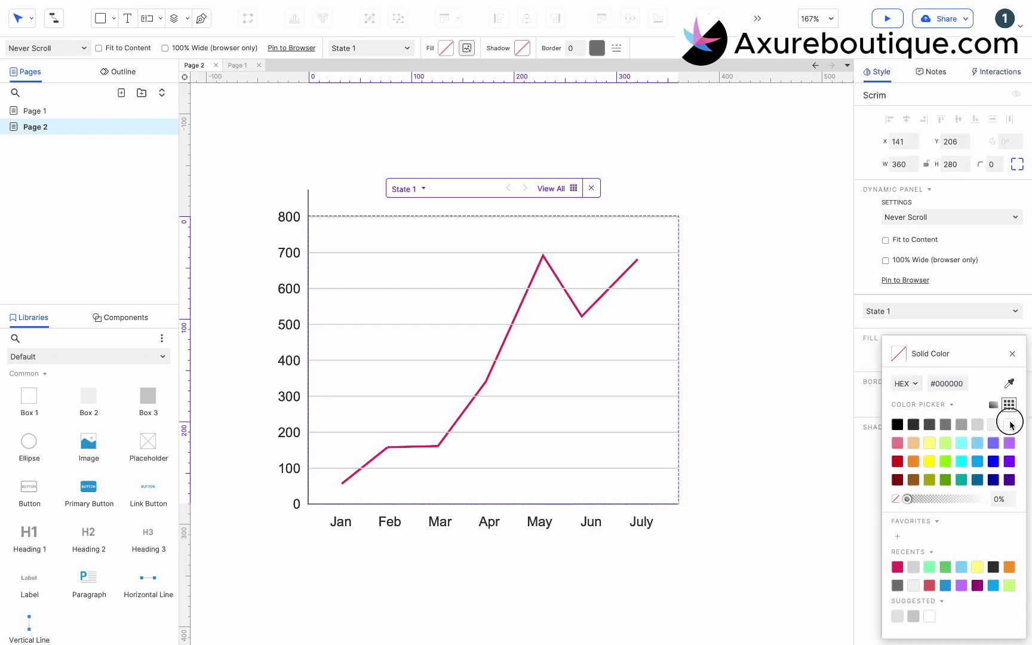
pyautogui.click(808, 350)
pyautogui.moveTo(660, 358); pyautogui.dragTo(699, 354)
pyautogui.hotkey('ctrl', 'z')
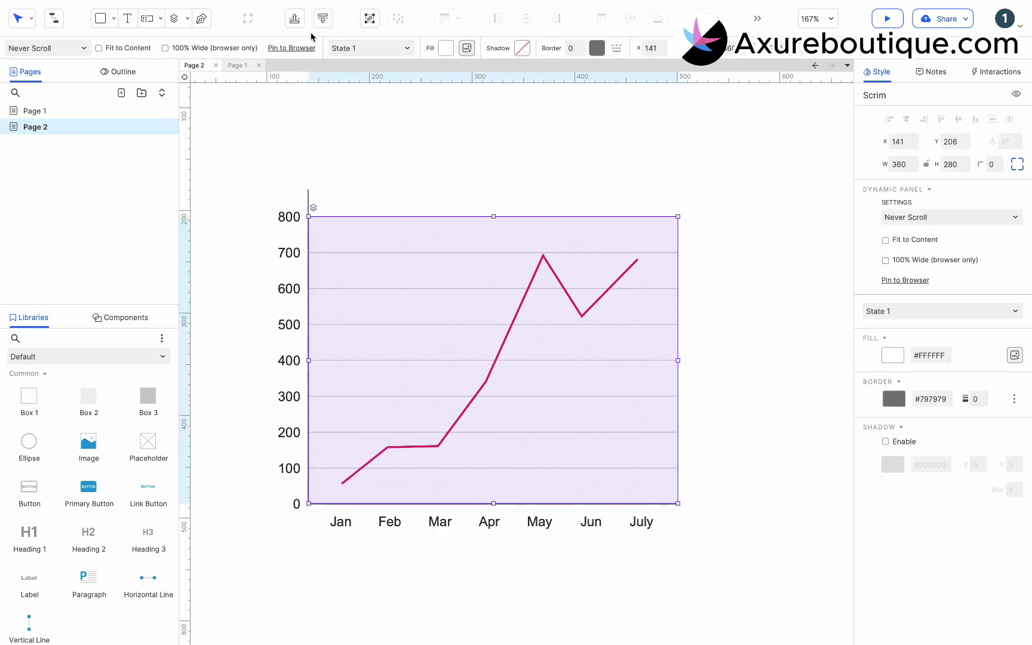
pyautogui.click(295, 18)
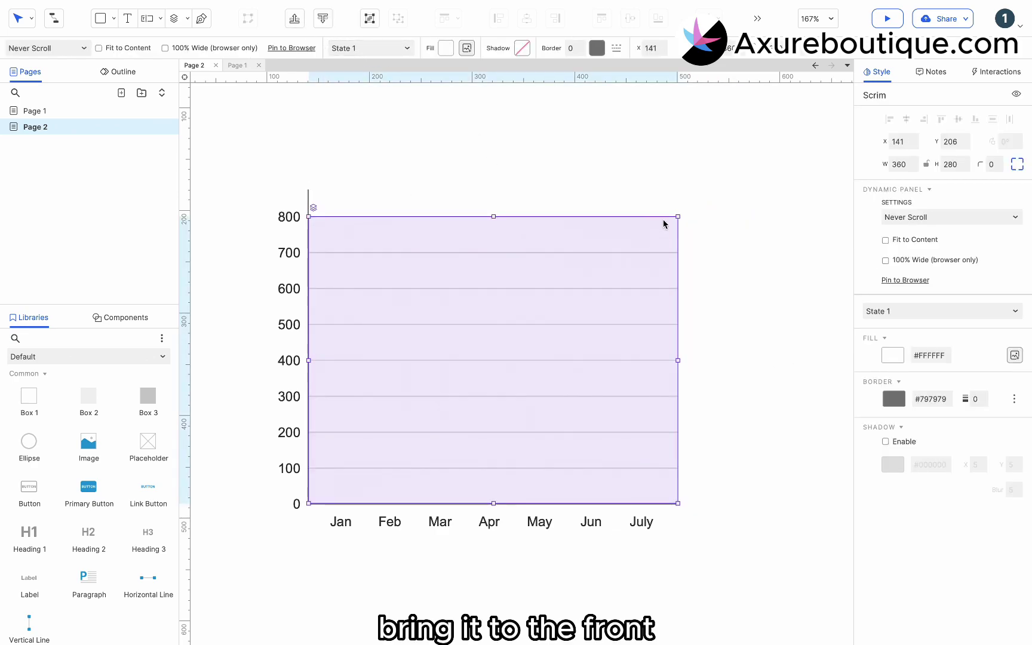
# Select all chart labels, gridlines, line and Scrim, convert them into a dynamic panel named Line chart.
pyautogui.click(696, 191)
pyautogui.moveTo(726, 140); pyautogui.dragTo(292, 515)
pyautogui.rightClick(485, 305)
pyautogui.click(565, 523)
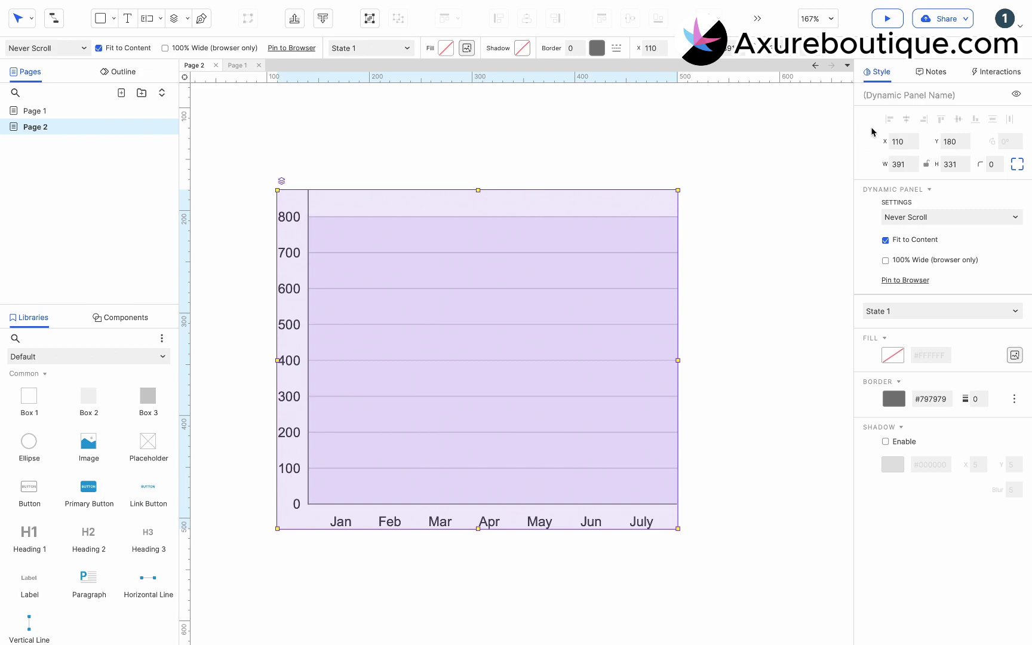
pyautogui.click(883, 96)
pyautogui.write('Line')
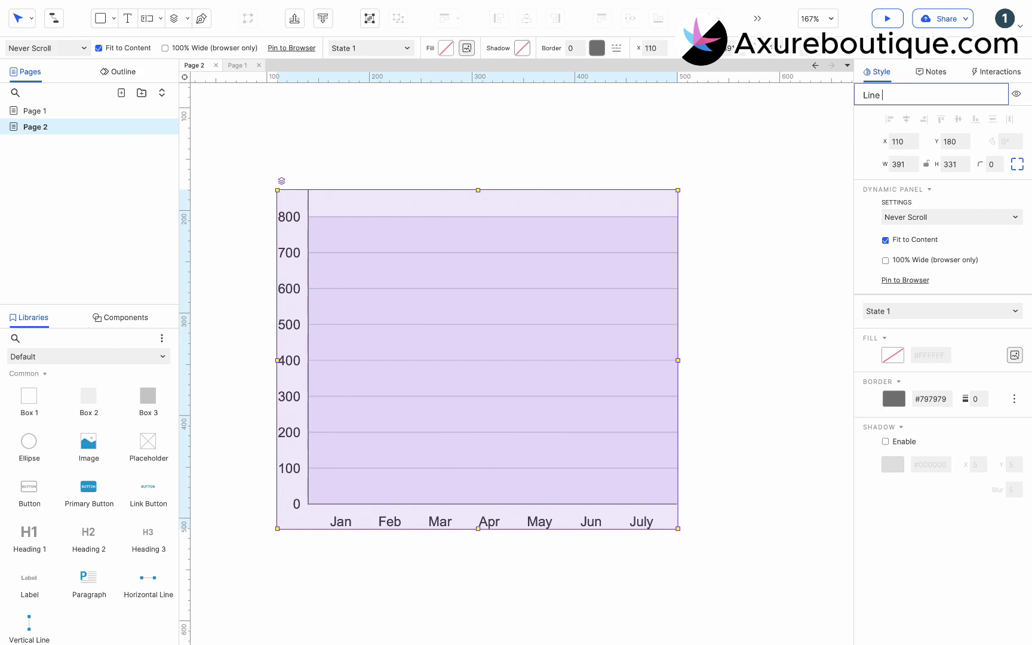
pyautogui.write('t')
pyautogui.press('Escape')
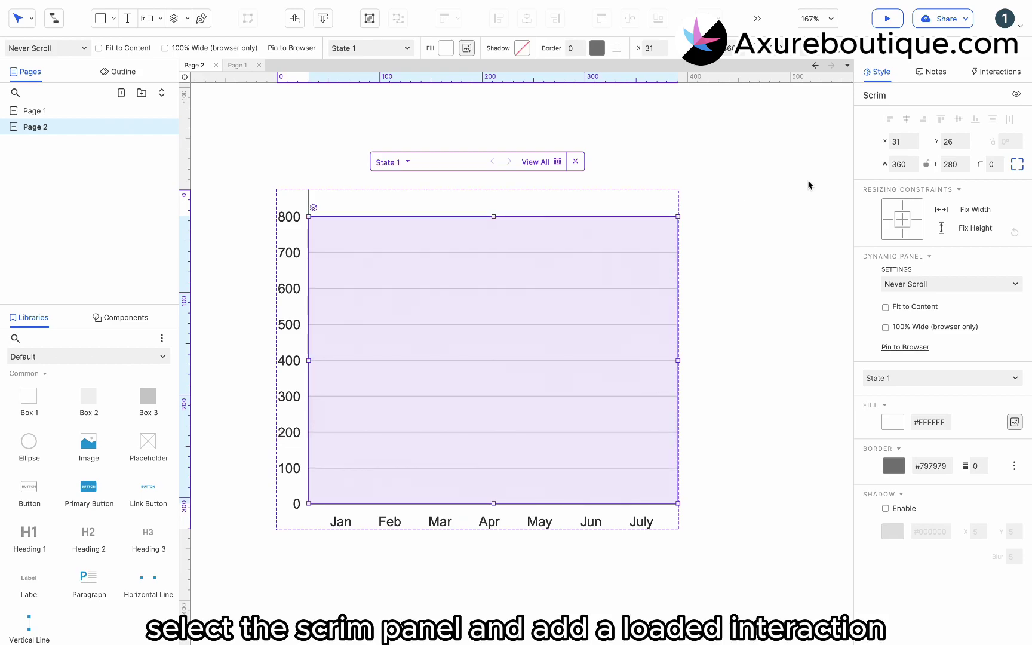
# Add a Loaded interaction on Scrim that moves the panel itself.
pyautogui.click(986, 78)
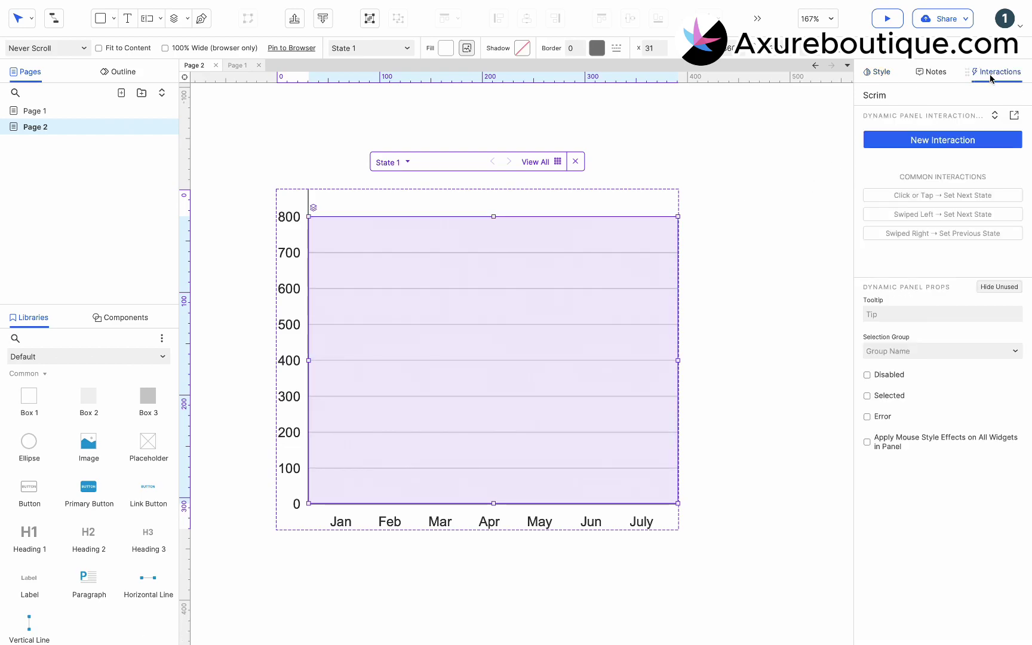
pyautogui.click(928, 141)
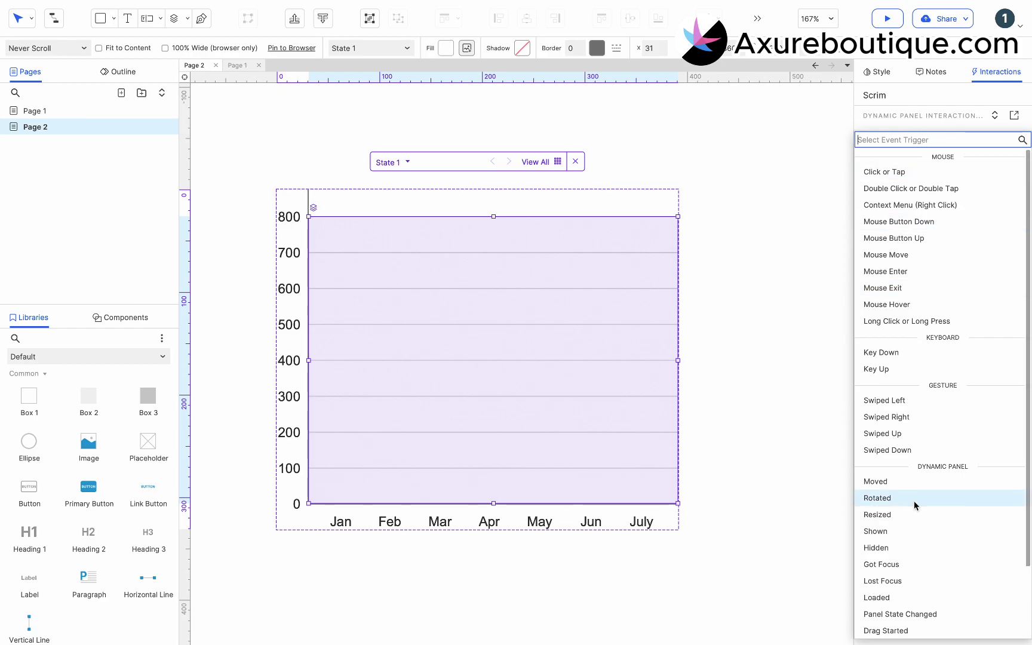
pyautogui.click(885, 596)
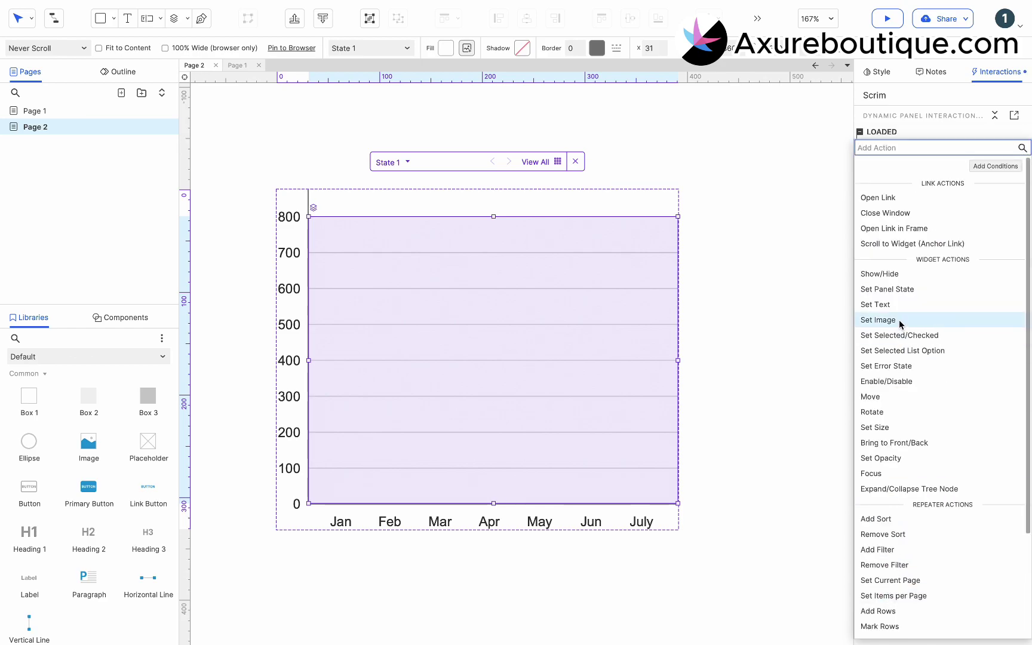
pyautogui.click(881, 398)
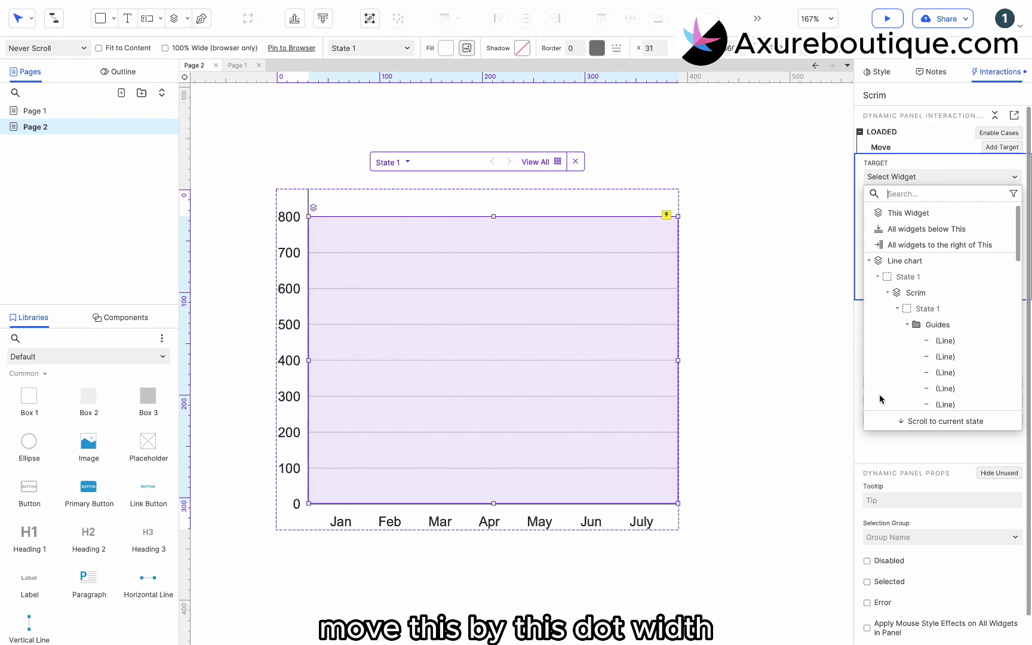
pyautogui.click(923, 213)
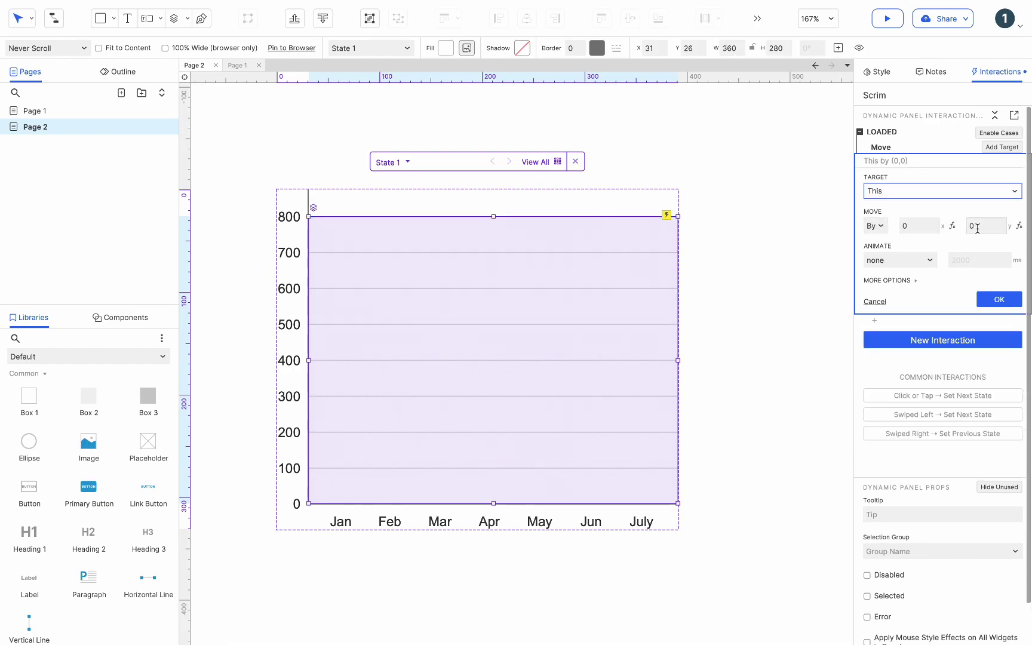
# Set the move to ([[This.width]], 0) with linear 2000 ms animation, then exit back to the page.
pyautogui.click(978, 228)
pyautogui.click(918, 225)
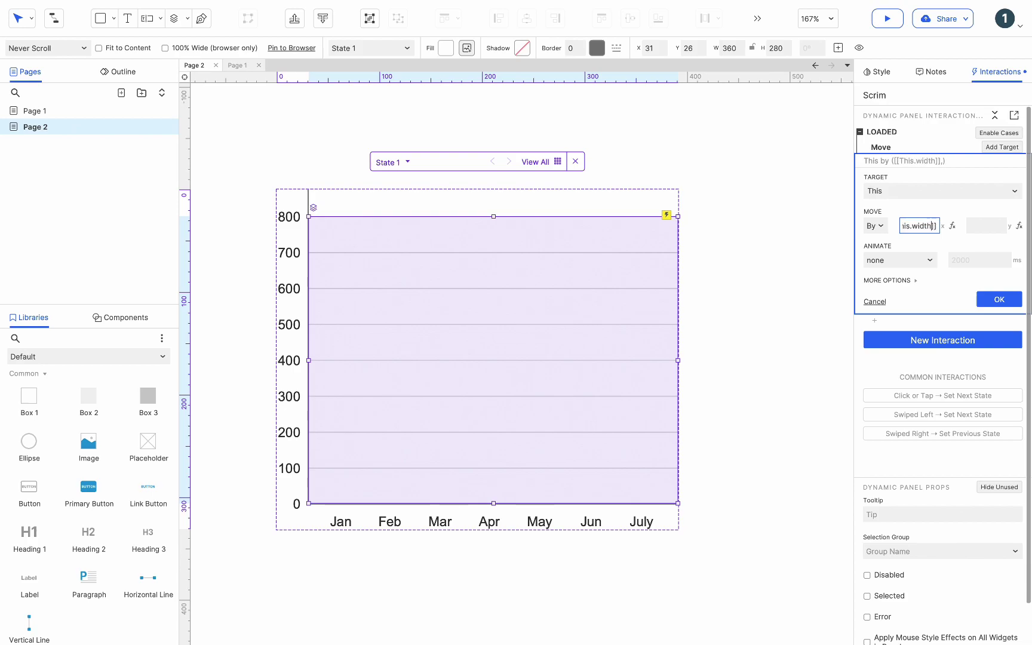
pyautogui.click(905, 266)
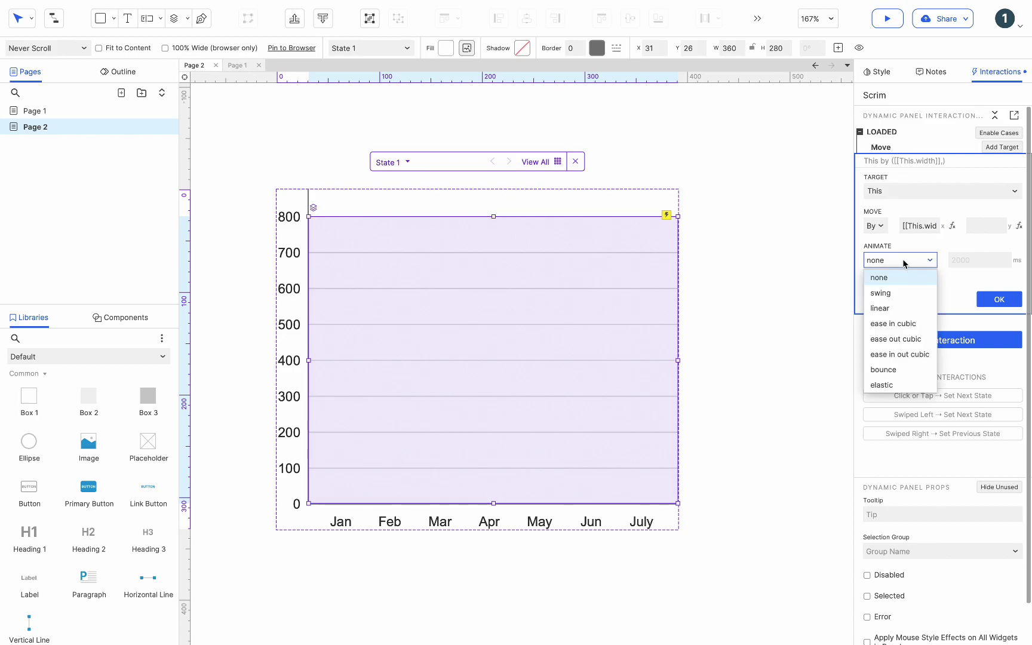
pyautogui.click(880, 308)
pyautogui.click(1000, 299)
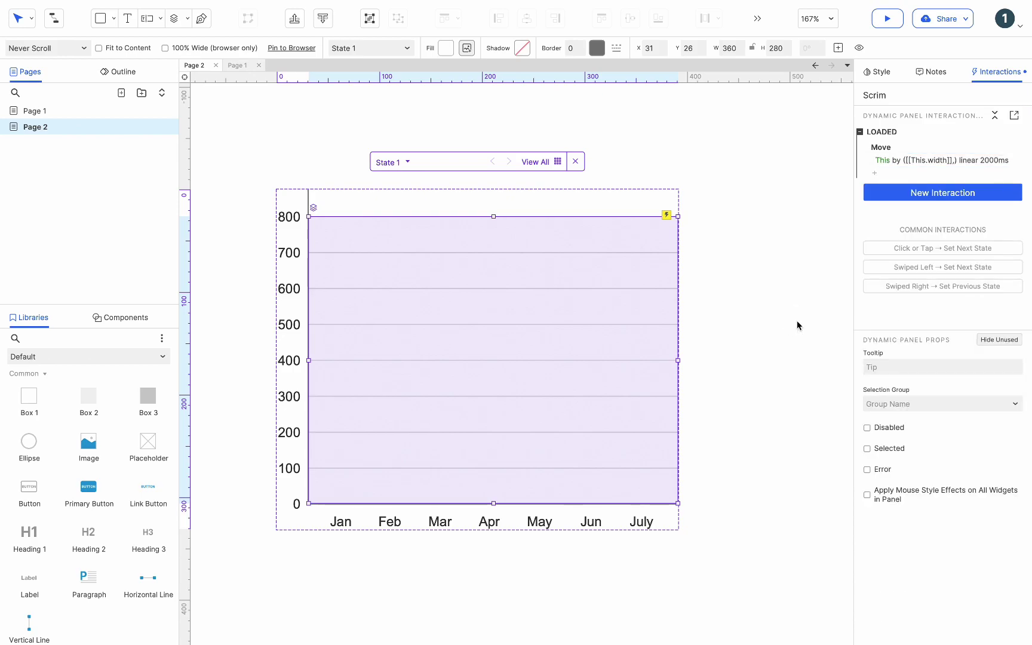
pyautogui.press('Escape')
pyautogui.press('Escape')
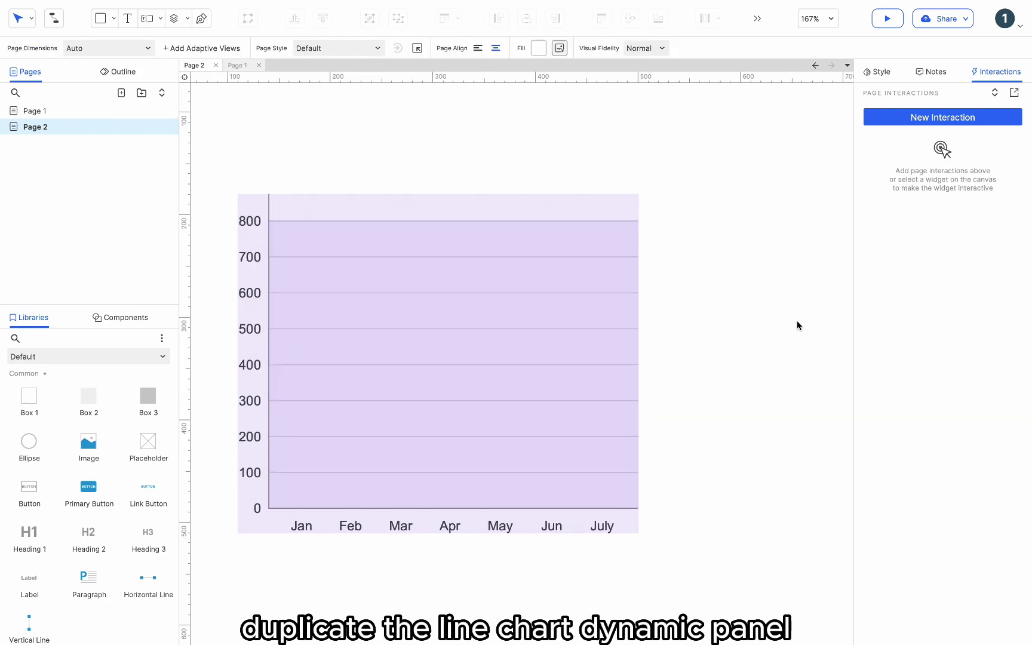
# Duplicate the Line chart panel and place the copy to the right of the original.
pyautogui.scroll(-3, 797, 321)
pyautogui.hscroll(2, 752, 302)
pyautogui.moveTo(692, 216); pyautogui.dragTo(361, 496)
pyautogui.hotkey('ctrl', 'd')
pyautogui.moveTo(330, 269); pyautogui.dragTo(636, 267)
# Inside the copied chart, delete the Scrim and the magenta data line.
pyautogui.doubleClick(653, 306)
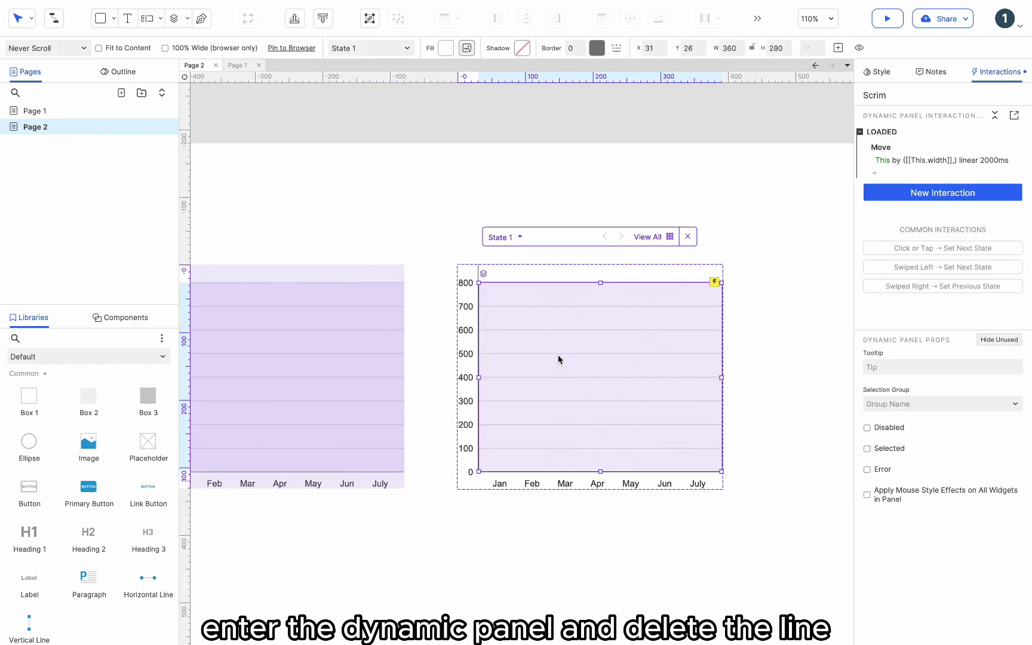
pyautogui.scroll(3, 558, 355)
pyautogui.click(581, 318)
pyautogui.moveTo(574, 320); pyautogui.dragTo(589, 458)
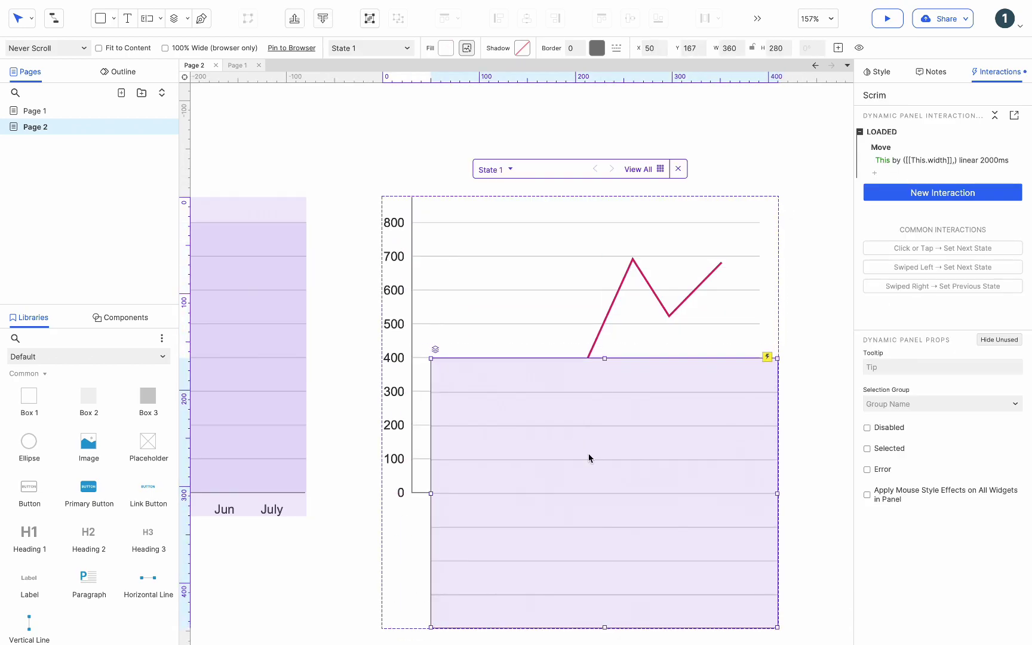
pyautogui.press('Delete')
pyautogui.click(595, 341)
pyautogui.click(598, 334)
pyautogui.press('Delete')
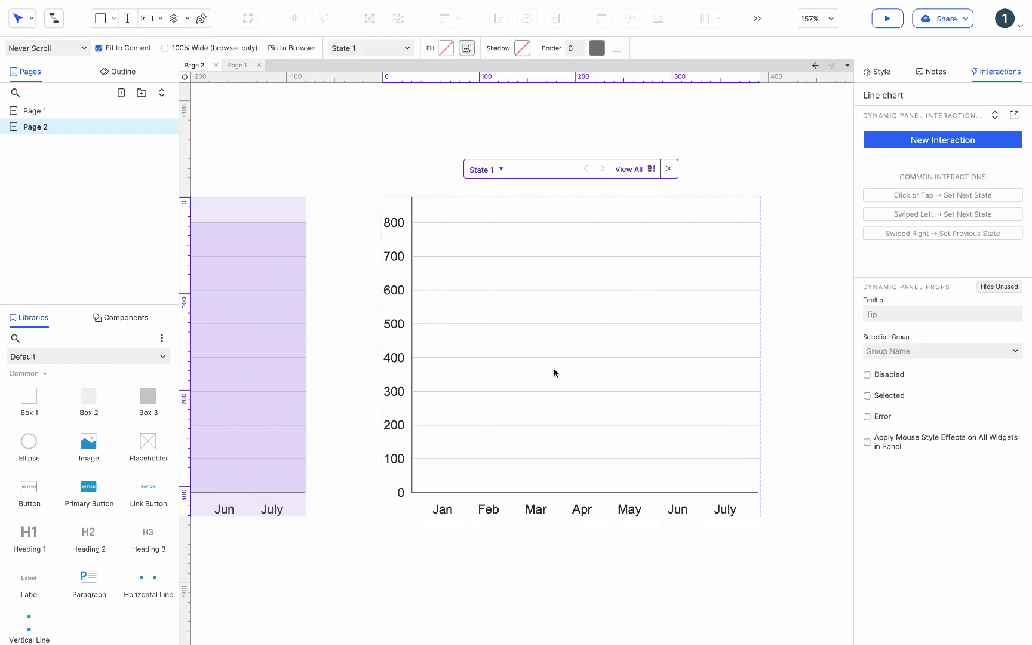
# Remove the Feb–July month labels and rename the Jan label to 'Africa'.
pyautogui.click(465, 510)
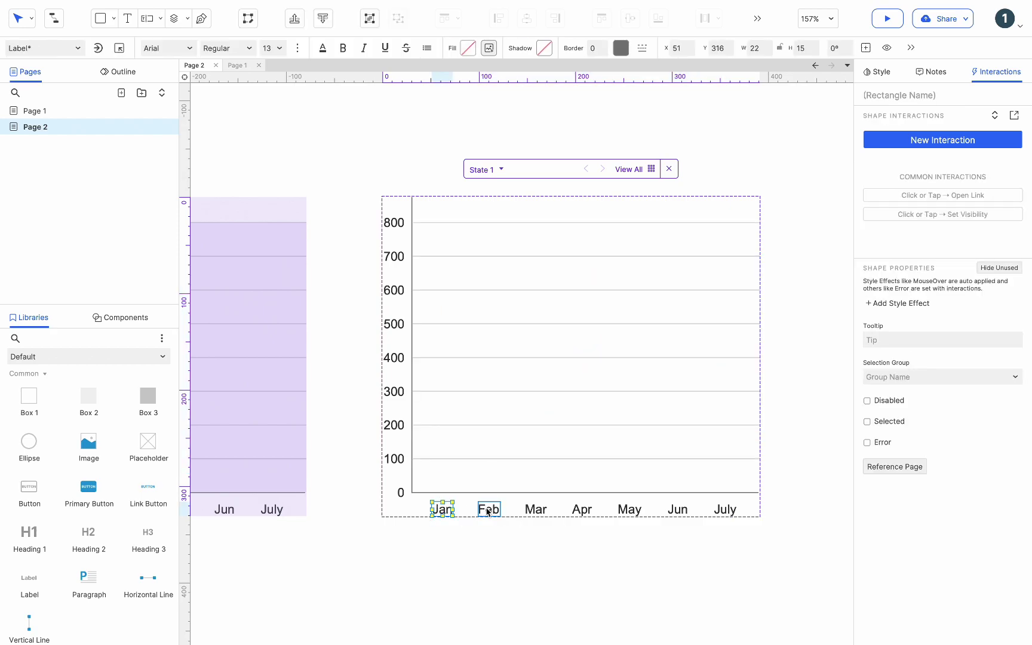
pyautogui.keyDown('shift'); pyautogui.click(489, 510); pyautogui.keyUp('shift')
pyautogui.keyDown('shift'); pyautogui.click(536, 510); pyautogui.keyUp('shift')
pyautogui.keyDown('shift'); pyautogui.click(583, 509); pyautogui.keyUp('shift')
pyautogui.keyDown('shift'); pyautogui.click(629, 510); pyautogui.keyUp('shift')
pyautogui.keyDown('shift'); pyautogui.click(678, 509); pyautogui.keyUp('shift')
pyautogui.keyDown('shift'); pyautogui.click(725, 510); pyautogui.keyUp('shift')
pyautogui.doubleClick(442, 510)
pyautogui.write('Africa')
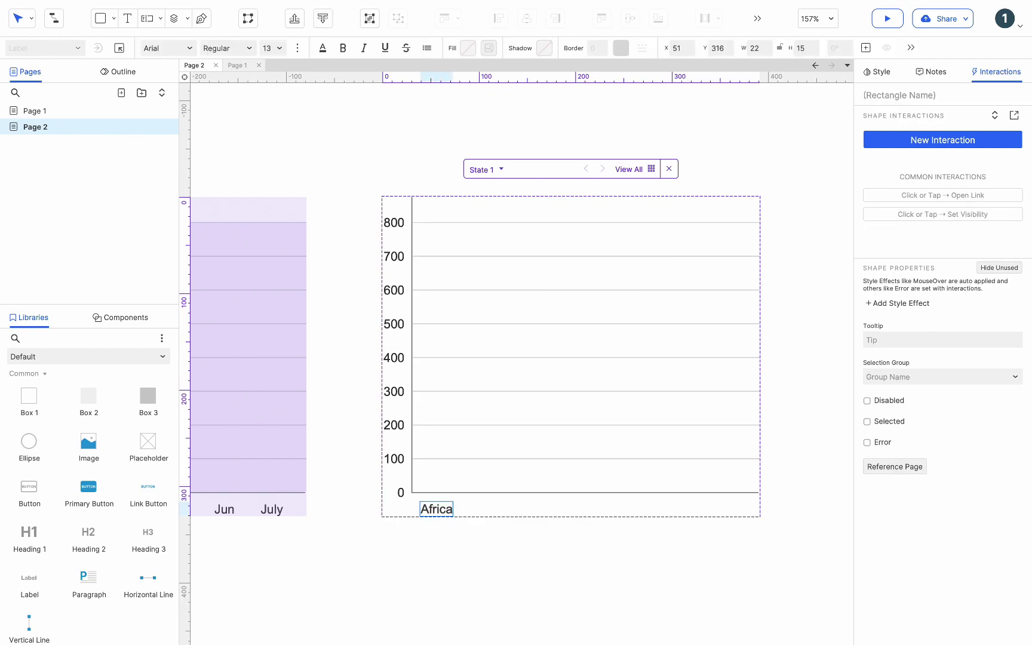
pyautogui.press('Return')
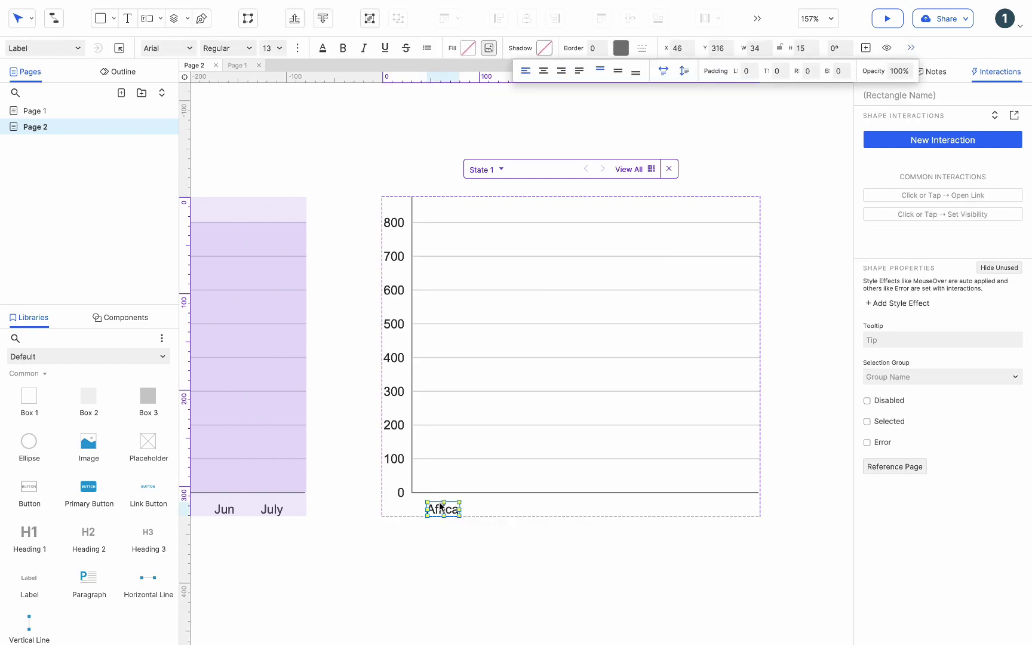
# Add copies of the Africa label reading 'Asia', 'Europe' and 'North America'.
pyautogui.moveTo(442, 510); pyautogui.dragTo(695, 508)
pyautogui.doubleClick(536, 511)
pyautogui.write('Asia')
pyautogui.click(561, 529)
pyautogui.doubleClick(606, 509)
pyautogui.write('Europe')
pyautogui.click(613, 546)
pyautogui.doubleClick(695, 510)
pyautogui.write('North')
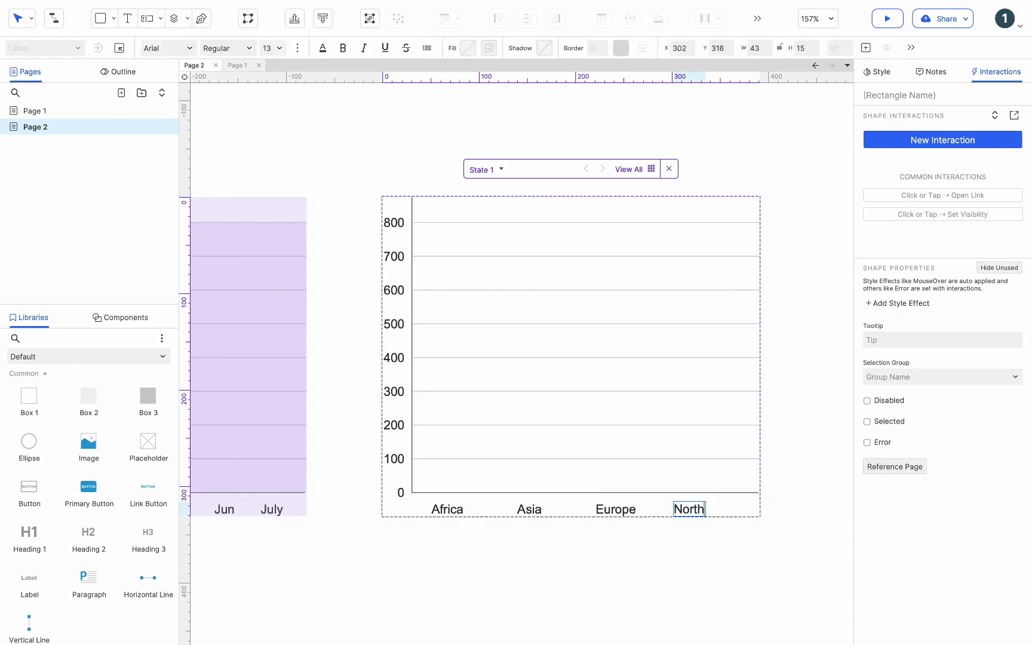
pyautogui.write(' America')
# Build the Africa bar pair: one magenta bar and a taller blue bar.
pyautogui.moveTo(693, 512); pyautogui.dragTo(680, 512)
pyautogui.moveTo(89, 396); pyautogui.dragTo(441, 322)
pyautogui.moveTo(477, 376); pyautogui.dragTo(471, 375)
pyautogui.moveTo(722, 410); pyautogui.dragTo(445, 417)
pyautogui.moveTo(445, 359)
pyautogui.mouseDown()
pyautogui.moveTo(468, 375)
pyautogui.moveTo(464, 359)
pyautogui.mouseUp()
pyautogui.keyDown('shift'); pyautogui.click(441, 404); pyautogui.keyUp('shift')
pyautogui.moveTo(440, 403); pyautogui.dragTo(438, 392)
pyautogui.click(468, 47)
pyautogui.click(476, 288)
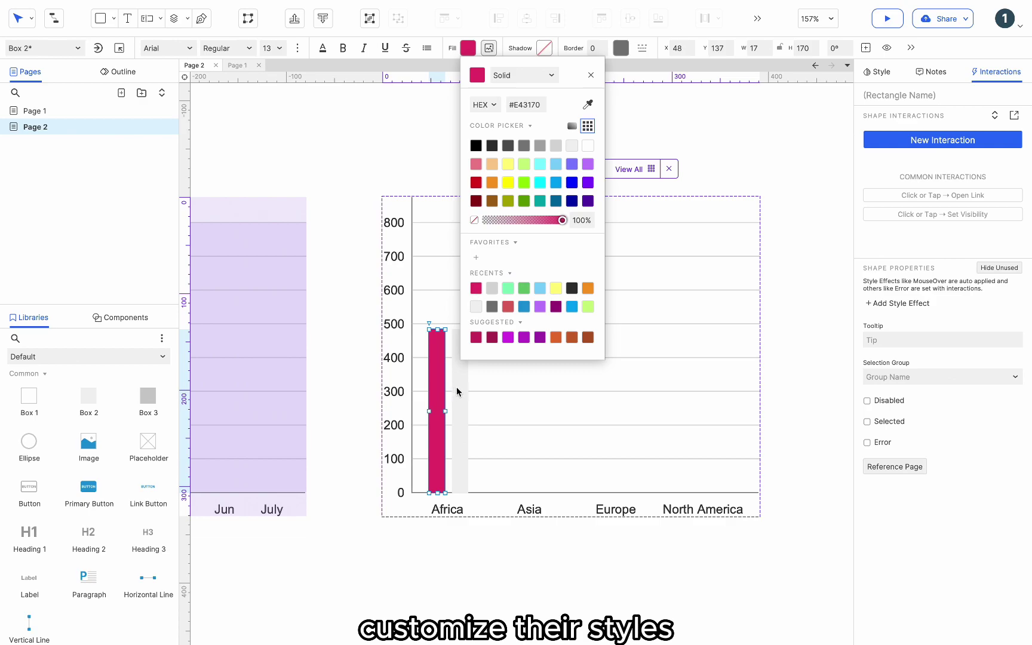
pyautogui.click(460, 387)
pyautogui.moveTo(461, 330); pyautogui.dragTo(461, 249)
pyautogui.click(468, 48)
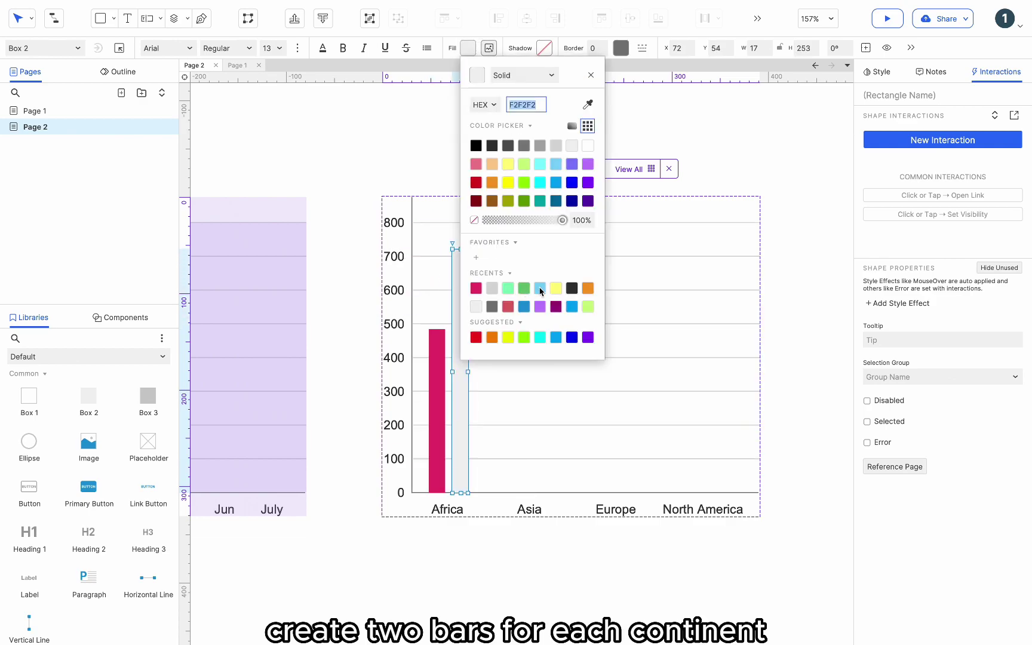
pyautogui.click(572, 306)
# Copy the bar pair to Asia with a shorter blue bar, then to Europe.
pyautogui.click(445, 395)
pyautogui.keyDown('shift'); pyautogui.click(467, 386); pyautogui.keyUp('shift')
pyautogui.moveTo(467, 387); pyautogui.dragTo(546, 380)
pyautogui.click(538, 352)
pyautogui.moveTo(542, 249); pyautogui.dragTo(627, 418)
pyautogui.keyDown('shift'); pyautogui.click(518, 382); pyautogui.keyUp('shift')
# Raise the Europe magenta bar, copy the pair to North America, and adjust its heights.
pyautogui.click(626, 394)
pyautogui.click(604, 389)
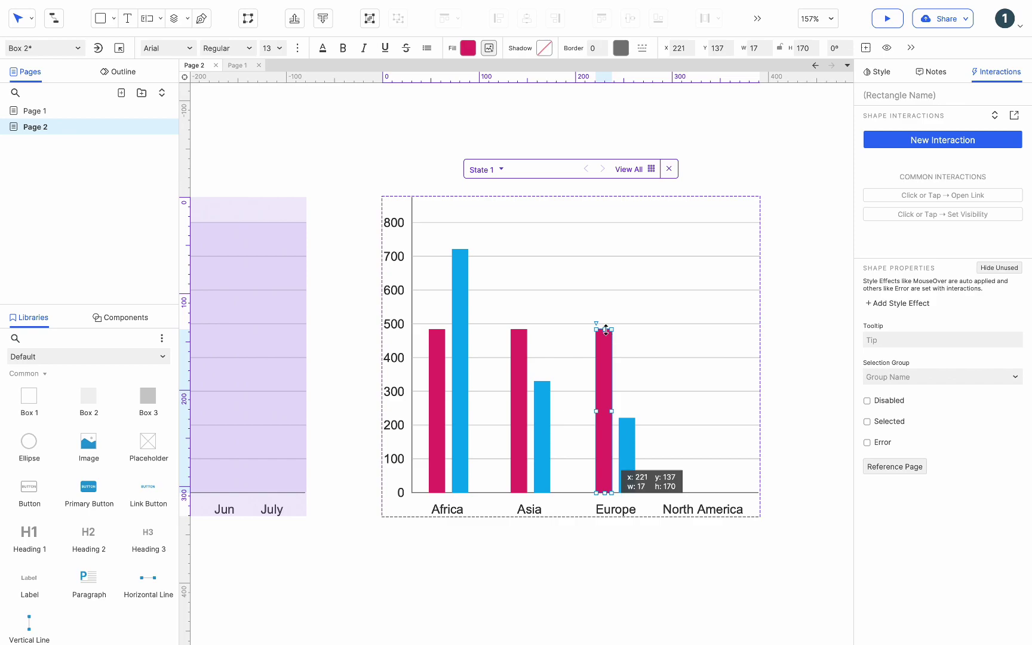
pyautogui.moveTo(604, 329); pyautogui.dragTo(604, 293)
pyautogui.keyDown('shift'); pyautogui.click(627, 478); pyautogui.keyUp('shift')
pyautogui.moveTo(628, 478); pyautogui.dragTo(713, 462)
pyautogui.click(693, 340)
pyautogui.moveTo(693, 293); pyautogui.dragTo(692, 215)
pyautogui.click(722, 471)
pyautogui.moveTo(715, 420); pyautogui.dragTo(716, 293)
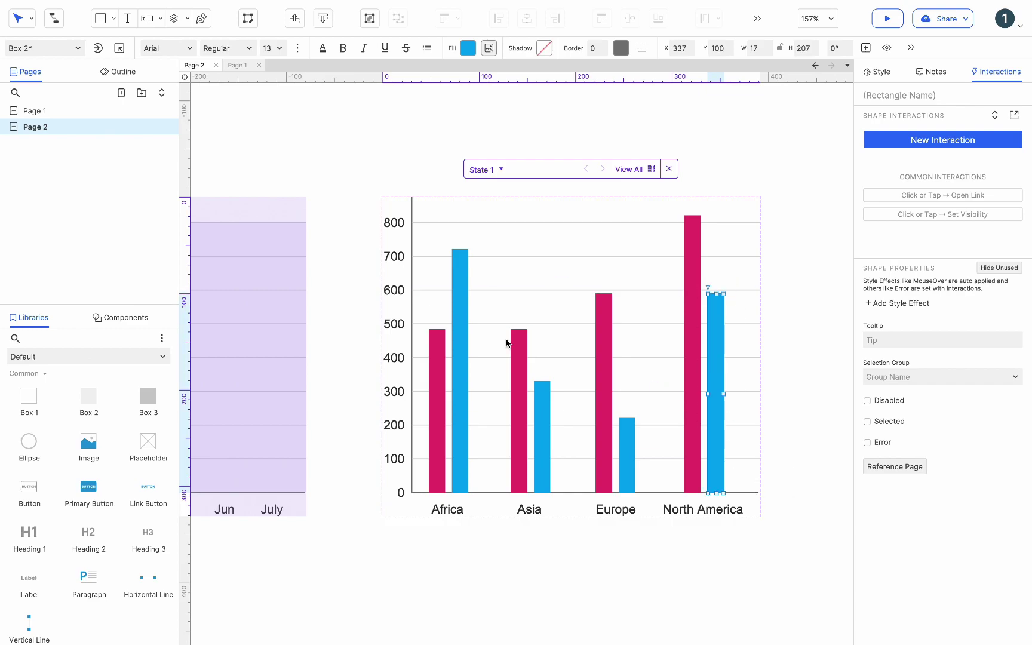
pyautogui.keyDown('shift'); pyautogui.click(693, 421); pyautogui.keyUp('shift')
# Group all eight continent bars, name the group 'Bars', and set it hidden.
pyautogui.keyDown('shift'); pyautogui.click(635, 448); pyautogui.keyUp('shift')
pyautogui.keyDown('shift'); pyautogui.click(604, 439); pyautogui.keyUp('shift')
pyautogui.keyDown('shift'); pyautogui.click(545, 436); pyautogui.keyUp('shift')
pyautogui.keyDown('shift'); pyautogui.click(521, 425); pyautogui.keyUp('shift')
pyautogui.keyDown('shift'); pyautogui.click(469, 415); pyautogui.keyUp('shift')
pyautogui.keyDown('shift'); pyautogui.click(436, 406); pyautogui.keyUp('shift')
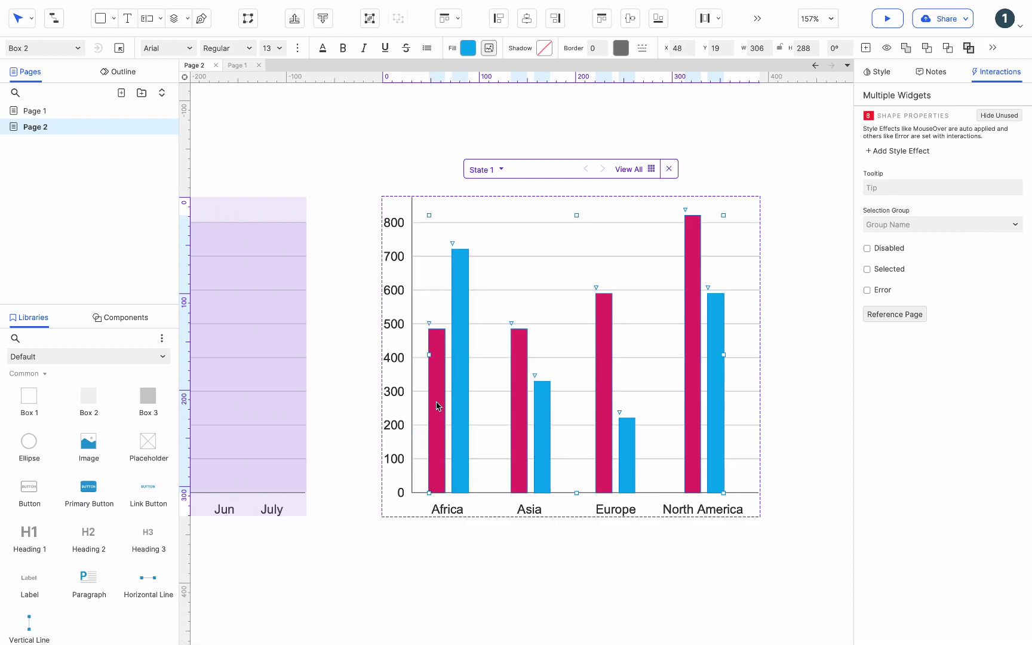
pyautogui.hotkey('ctrl', 'g')
pyautogui.click(896, 95)
pyautogui.write('Bars')
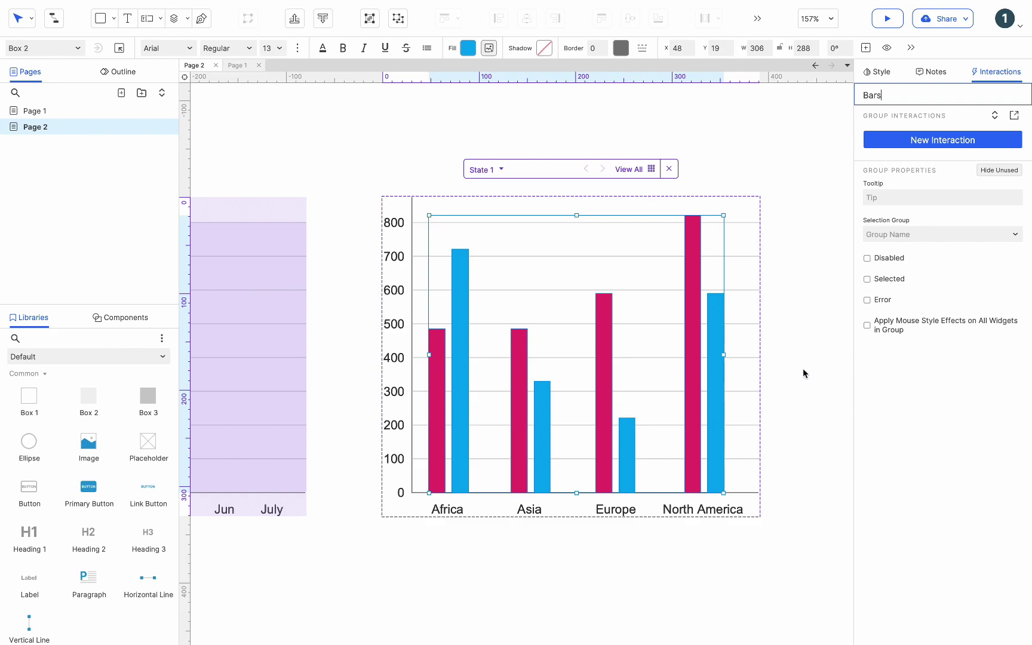
pyautogui.rightClick(719, 368)
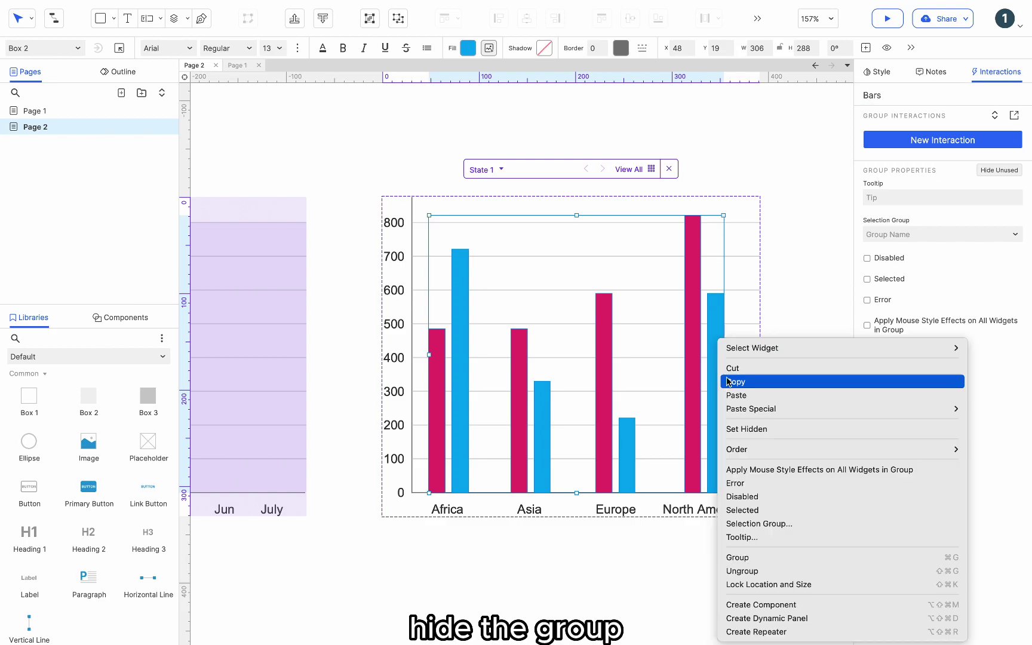
pyautogui.click(731, 430)
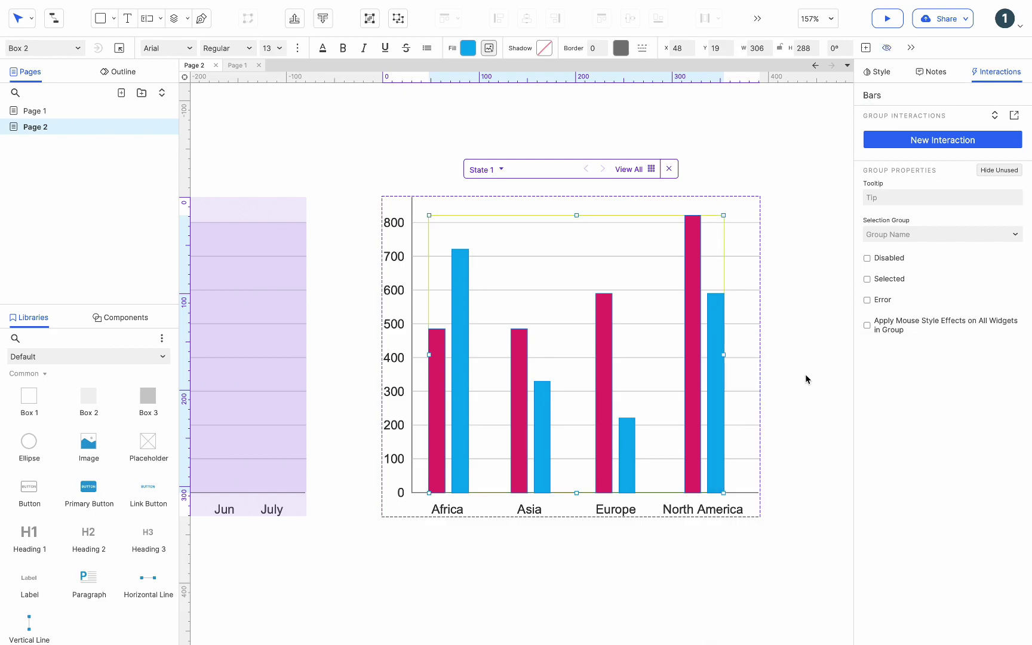
# Add a Loaded interaction that shows Bars with a 2000 ms slide up, then return to Page 2.
pyautogui.click(905, 139)
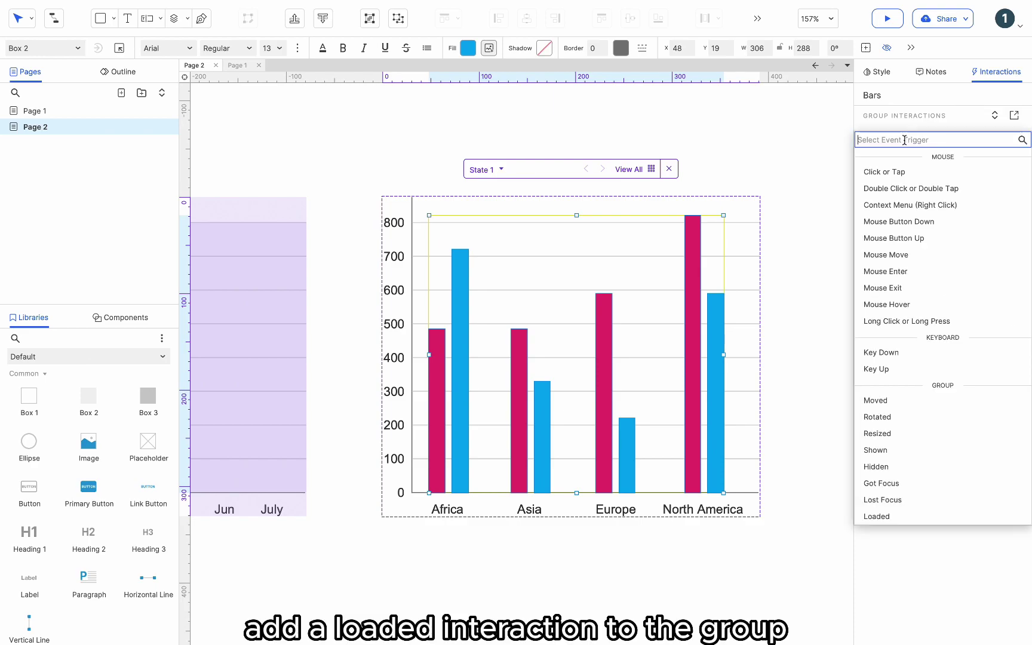
pyautogui.click(886, 516)
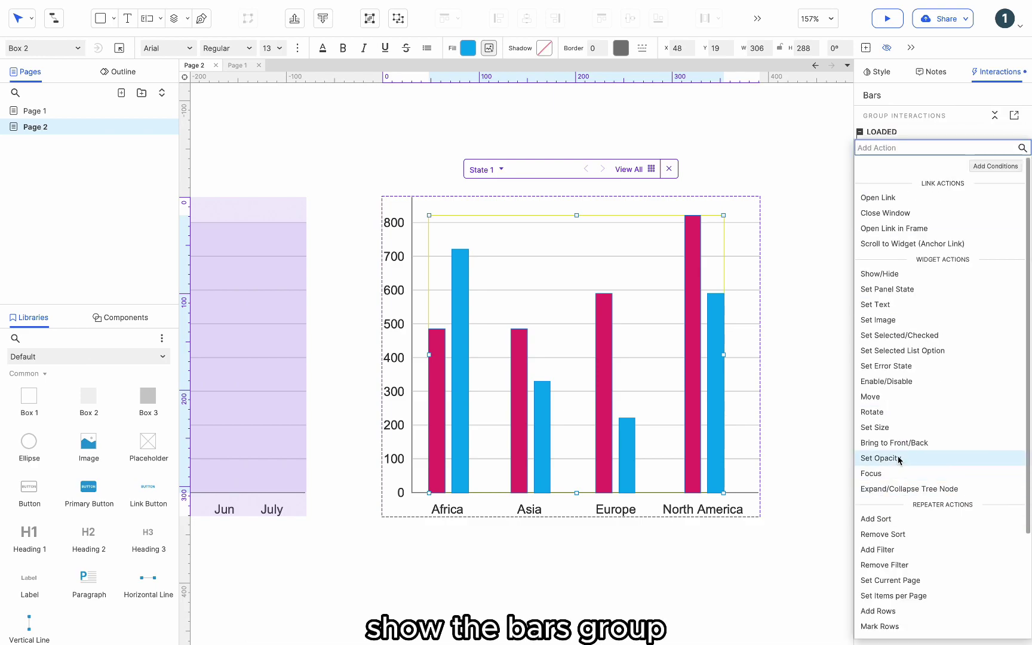
pyautogui.click(923, 274)
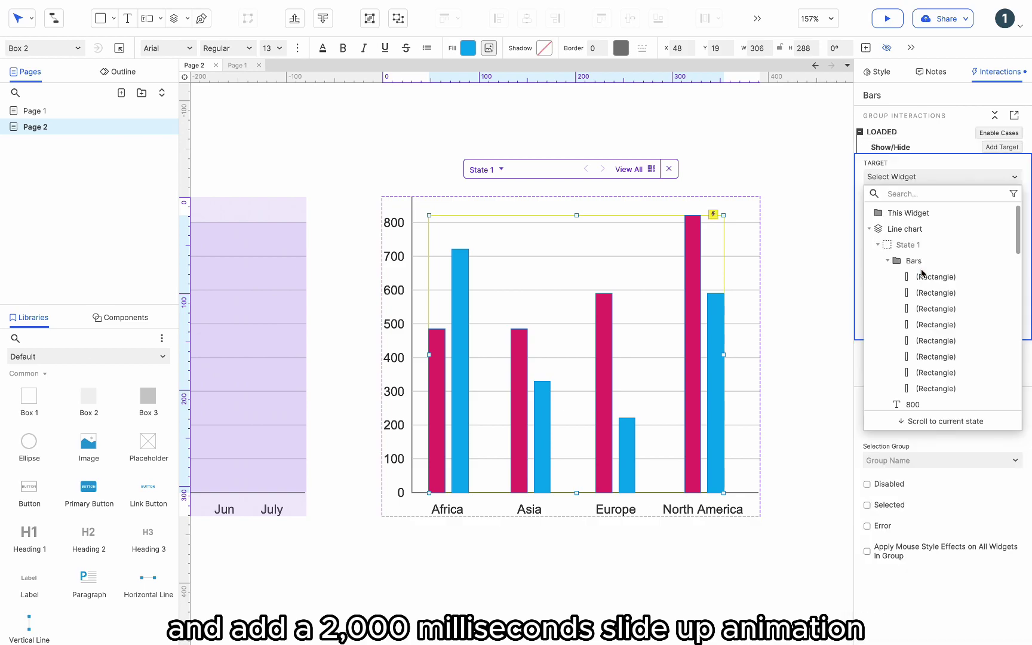
pyautogui.click(920, 261)
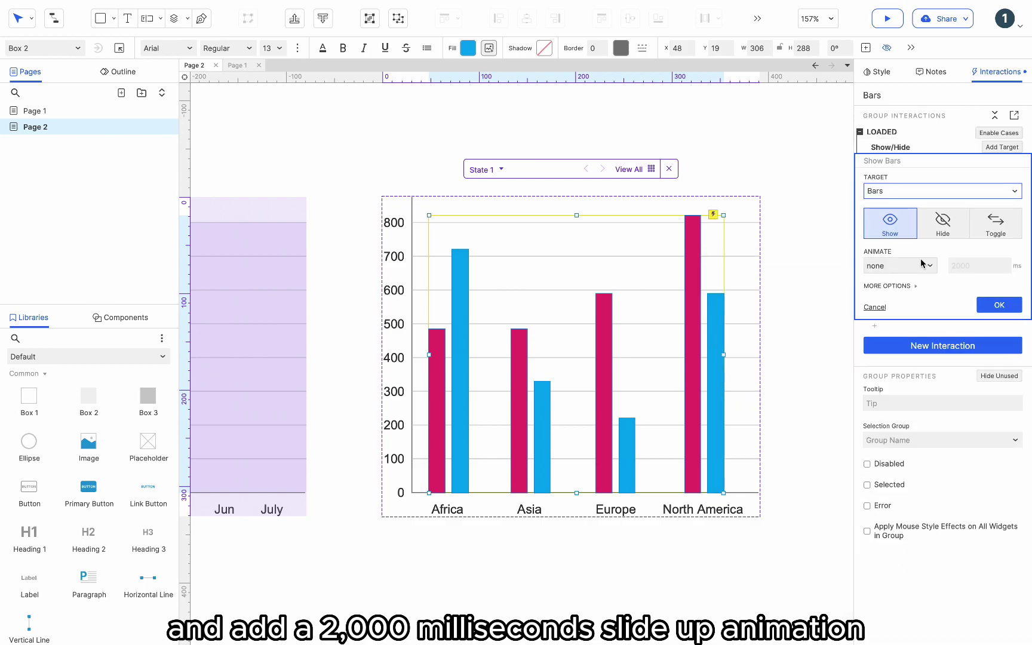
pyautogui.click(923, 263)
pyautogui.click(879, 344)
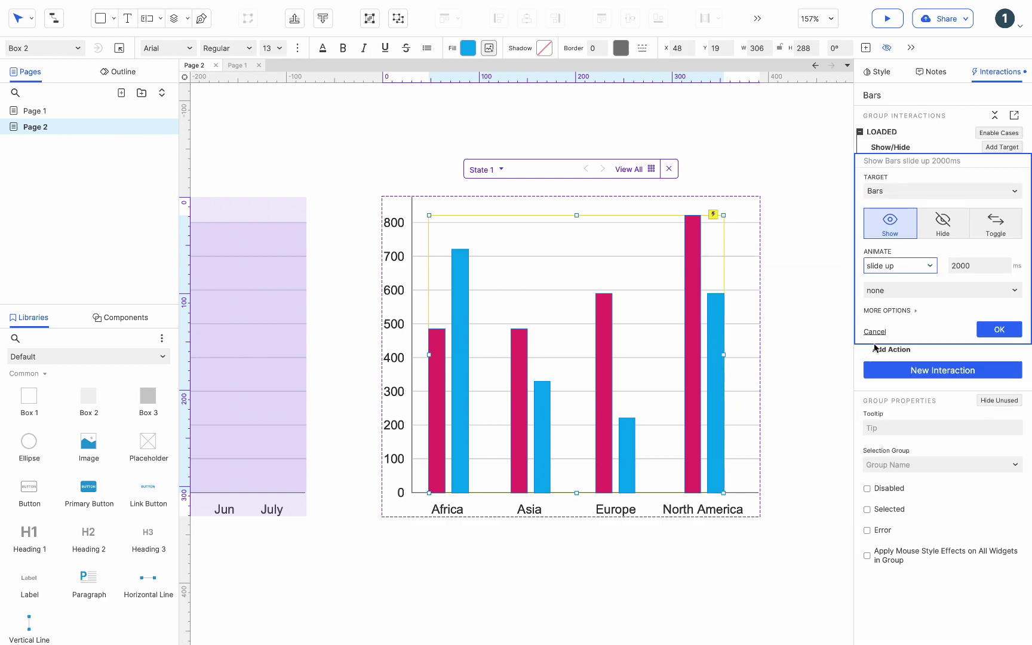
pyautogui.click(994, 330)
pyautogui.click(835, 352)
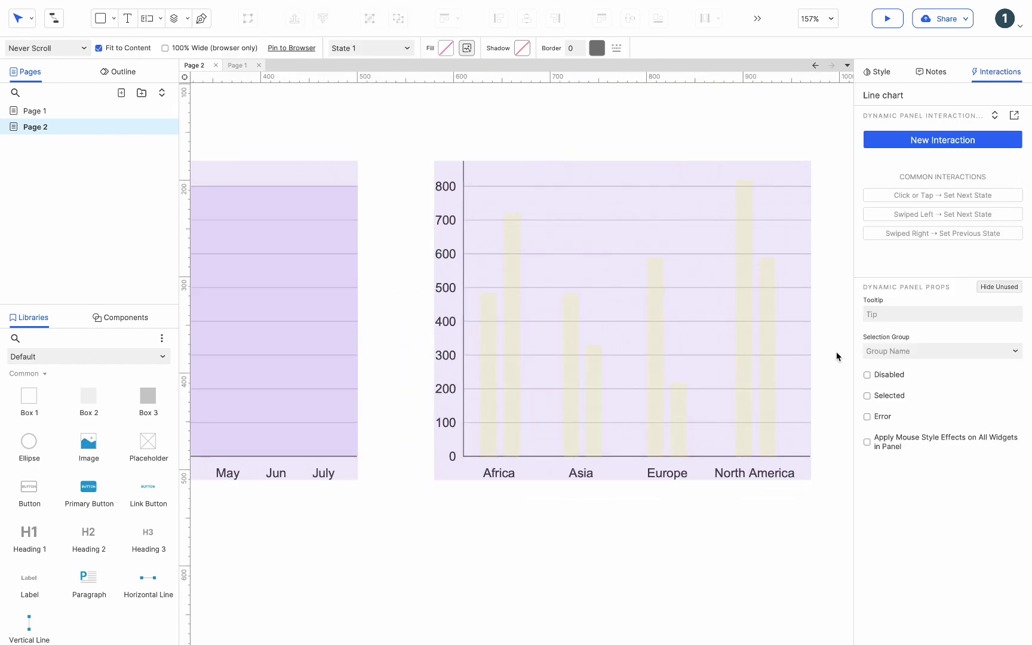
# Zoom the canvas to 100% and preview Page 2 in Chrome.
pyautogui.hotkey('ctrl', '0')
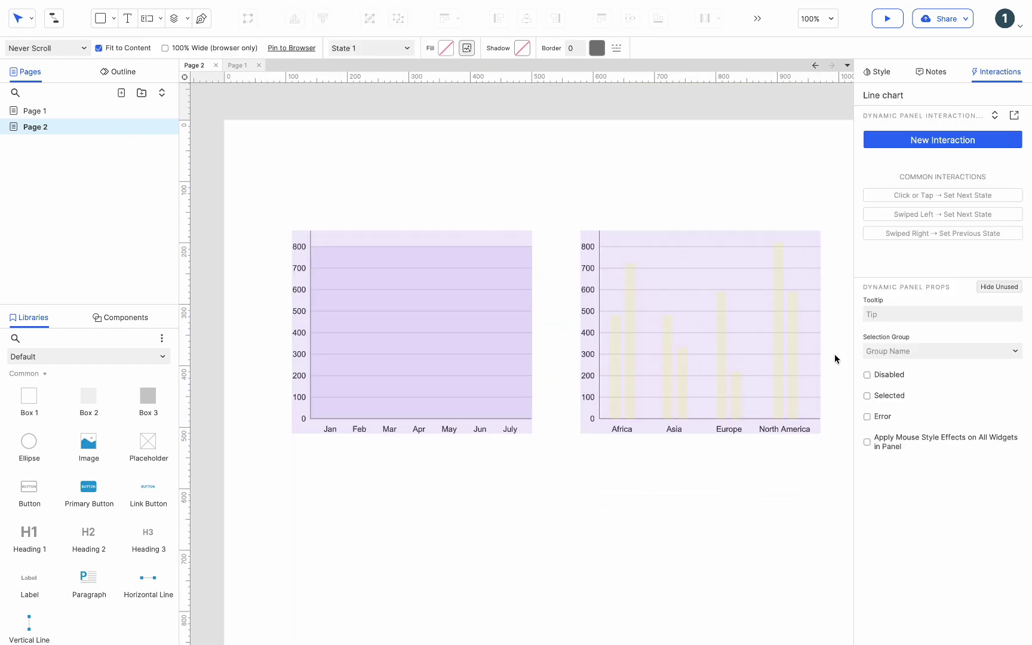
pyautogui.click(887, 21)
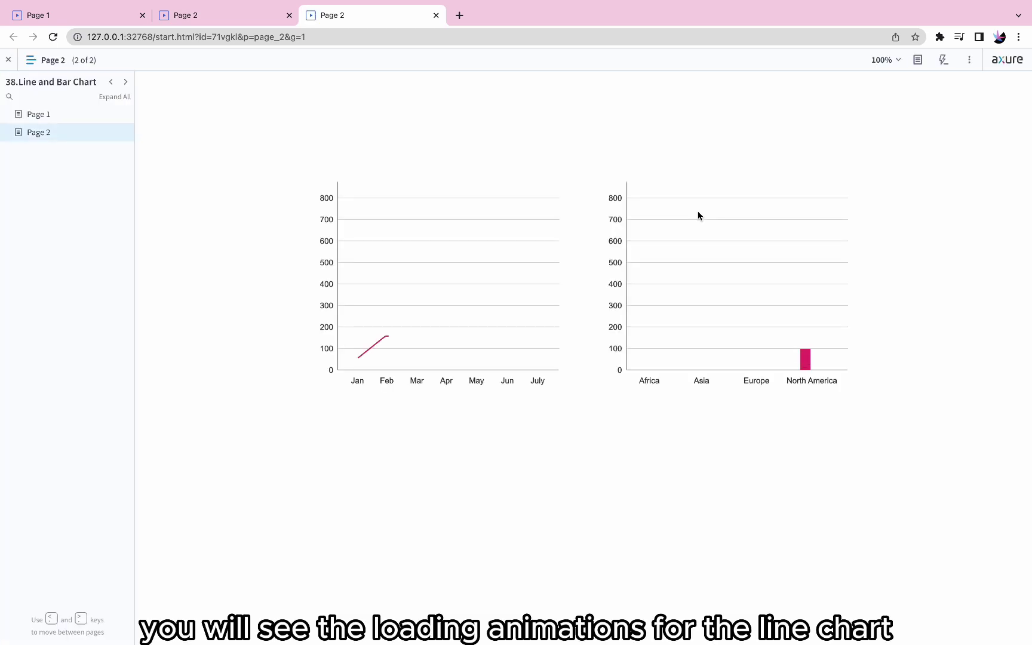